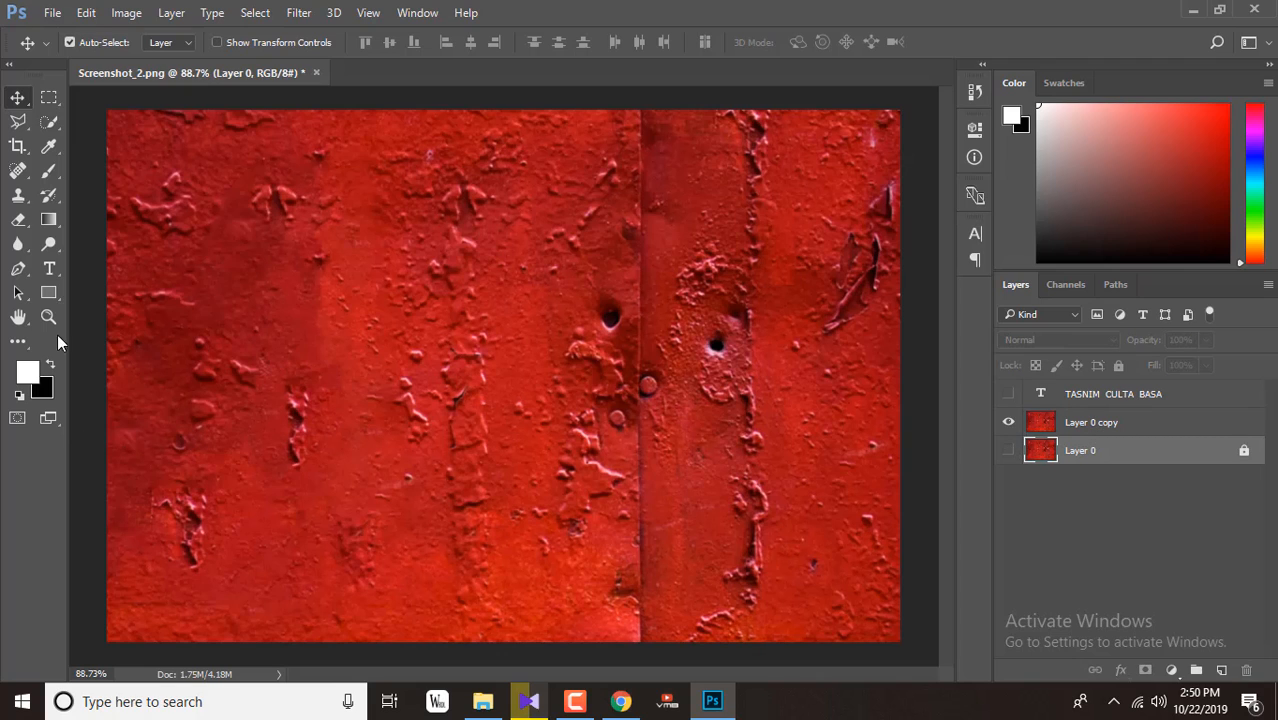
Step: Load the text layer's letter shapes as a selection, leaving the text layer hidden over the wall image
{"action": "left_click", "coordinate": [1140, 426]}
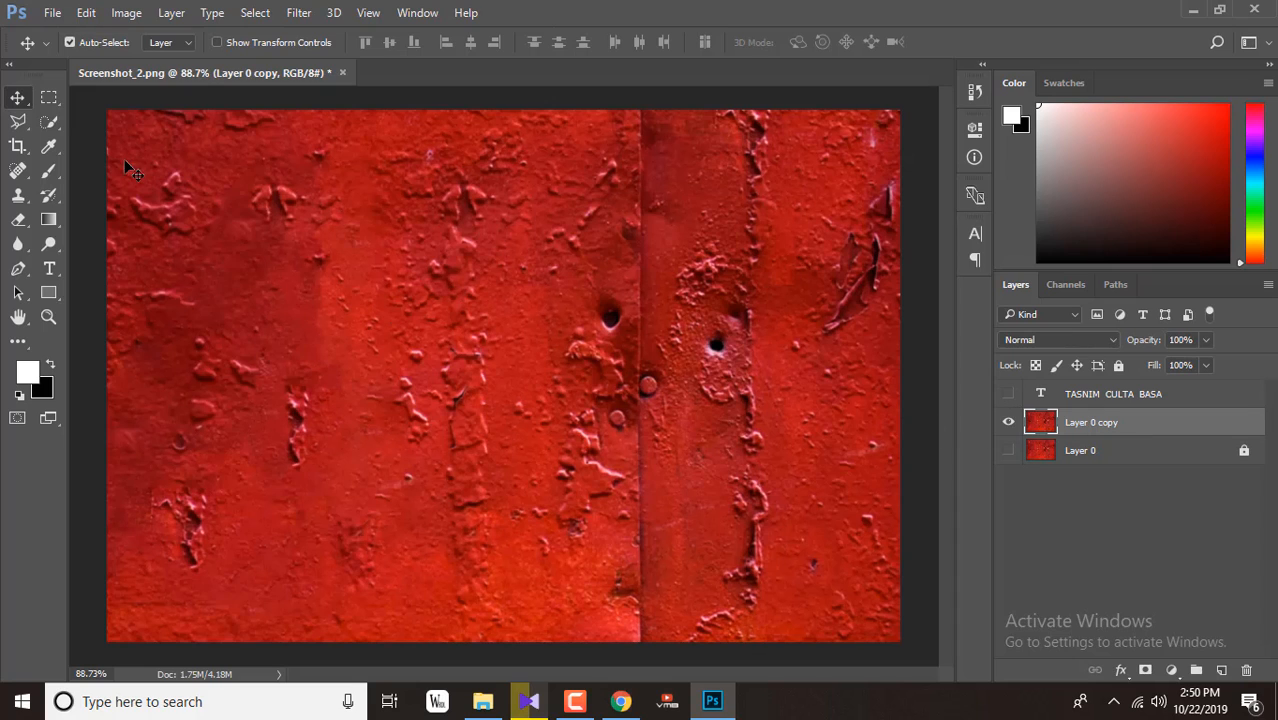
{"action": "left_click", "coordinate": [57, 278]}
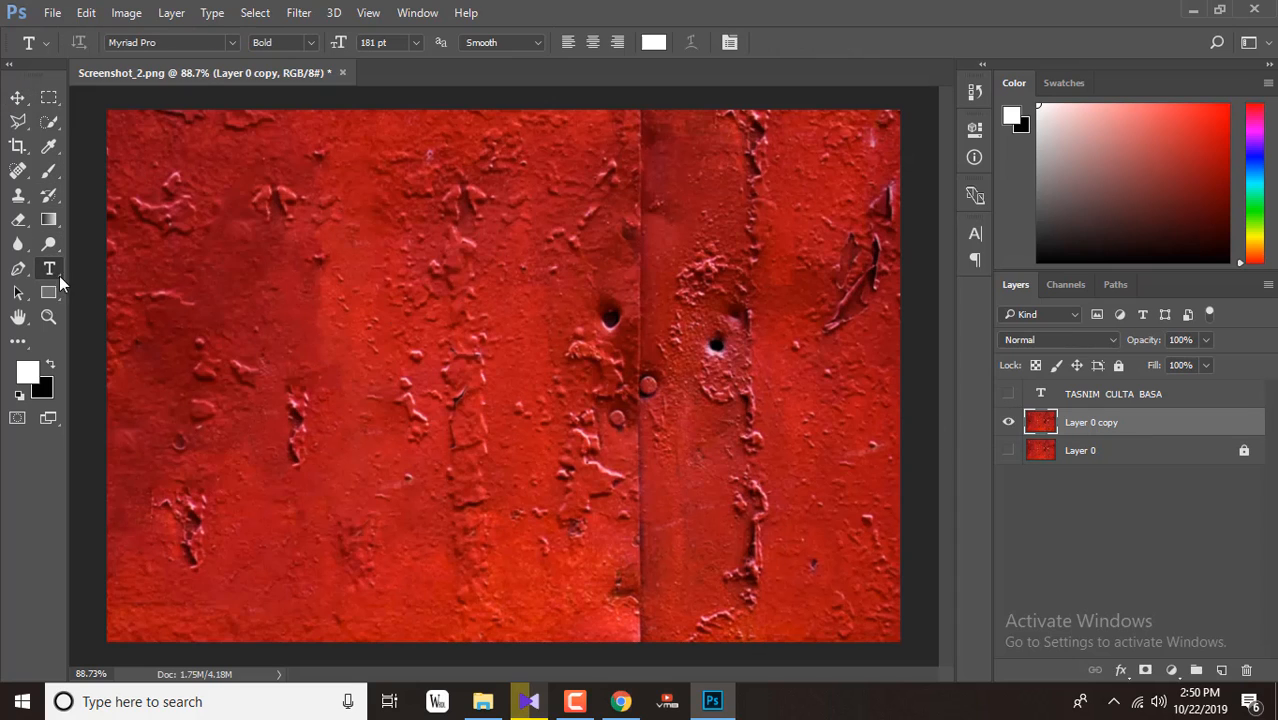
{"action": "left_click", "coordinate": [1010, 396]}
{"action": "key", "text": "v"}
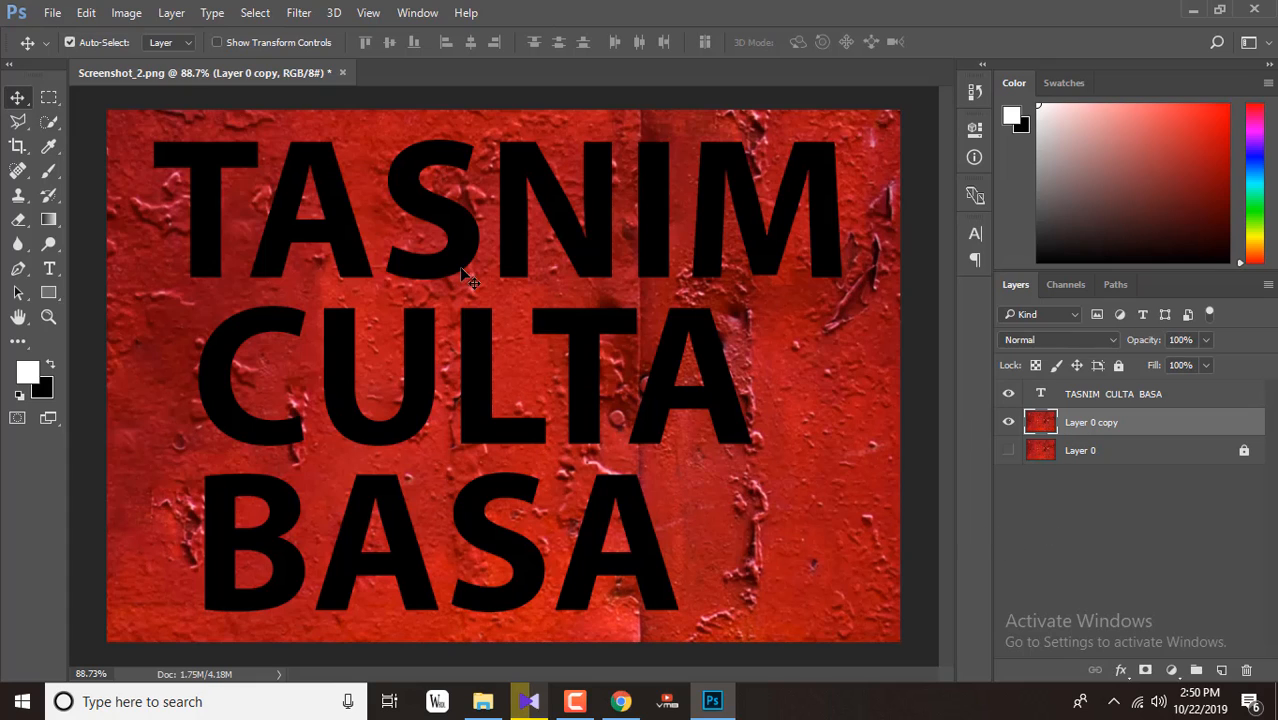
{"action": "left_click", "coordinate": [1050, 400]}
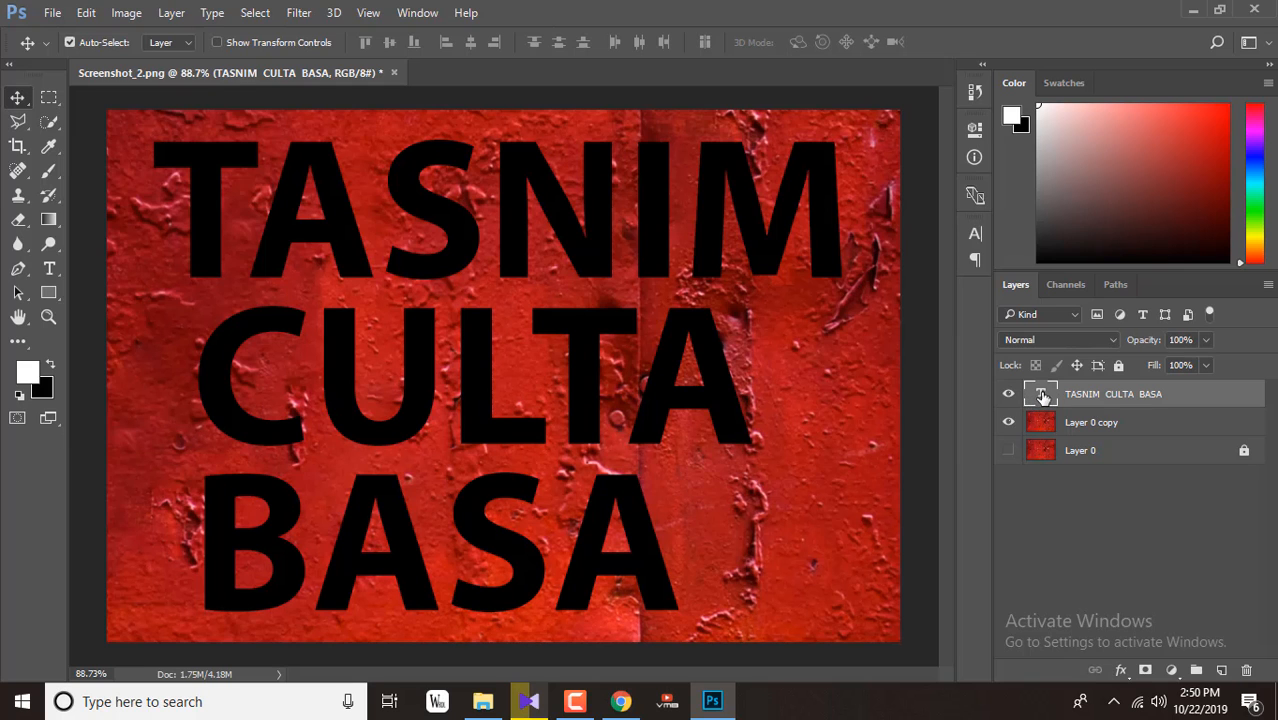
{"action": "left_click", "coordinate": [1041, 395], "text": "ctrl"}
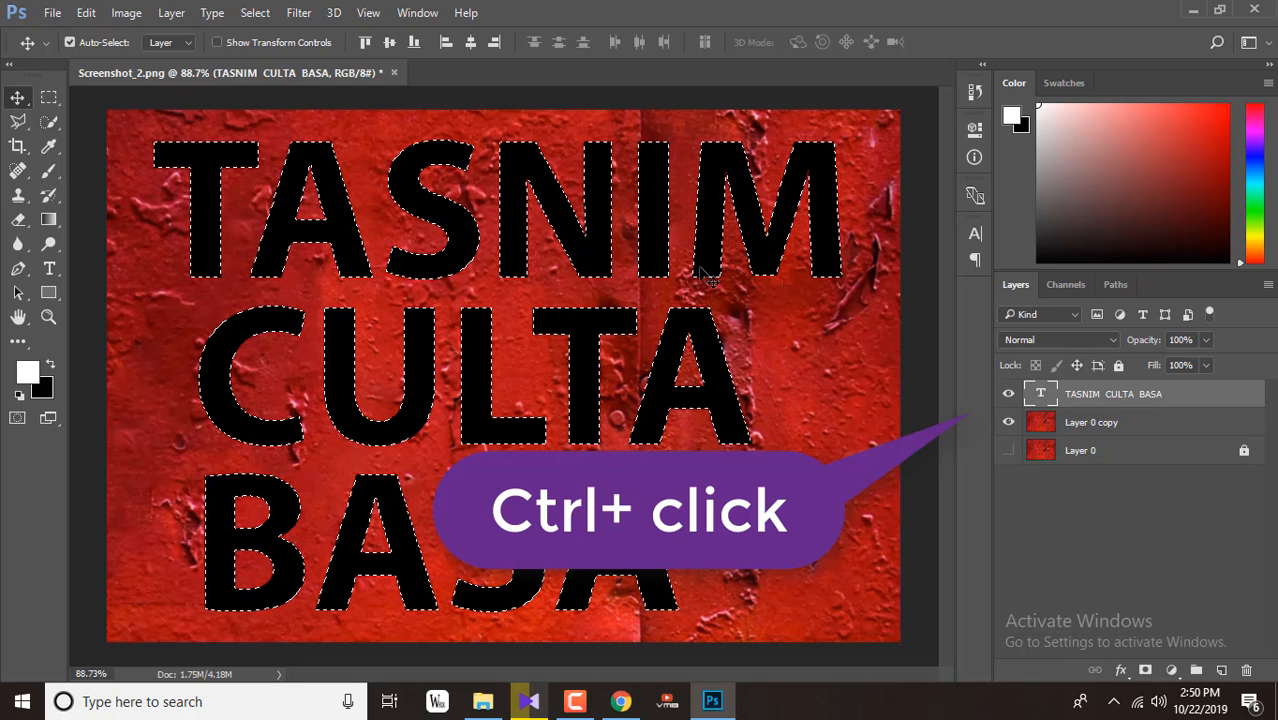
{"action": "left_click", "coordinate": [1007, 395]}
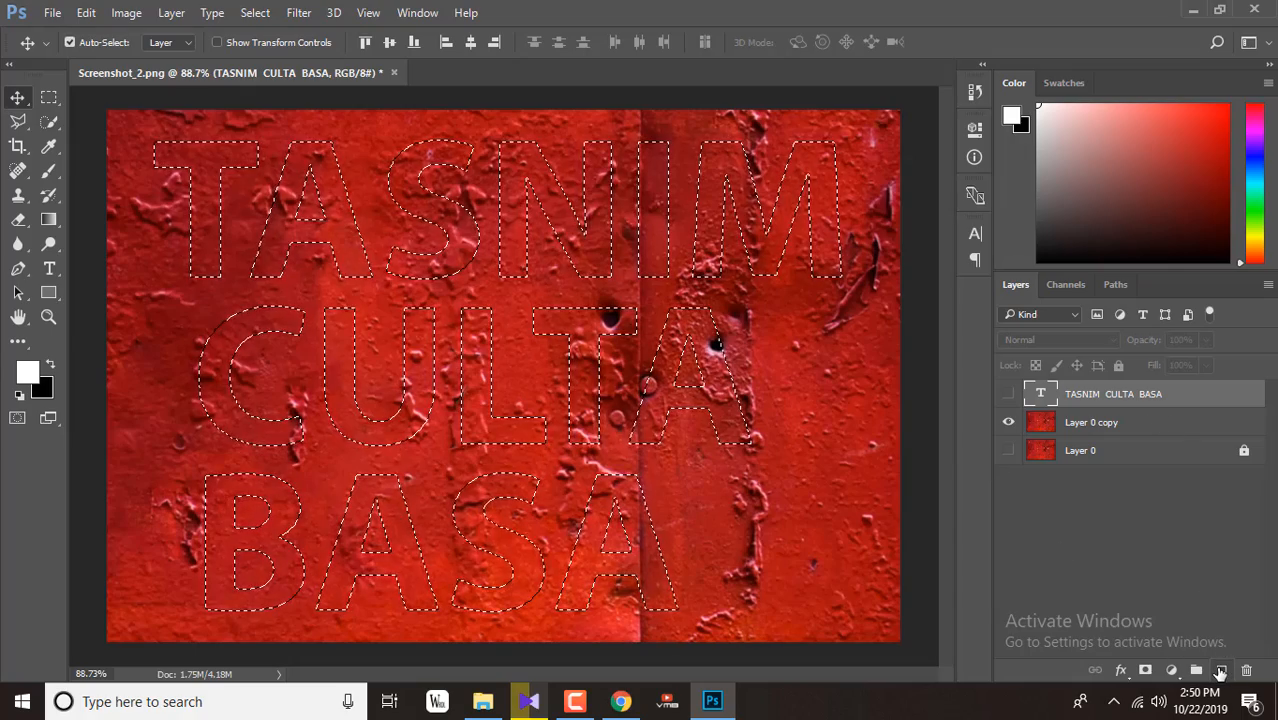
Step: Add a new layer above the text layer, mask it with the letter selection, and target the layer's pixels instead of the mask
{"action": "left_click", "coordinate": [1220, 671]}
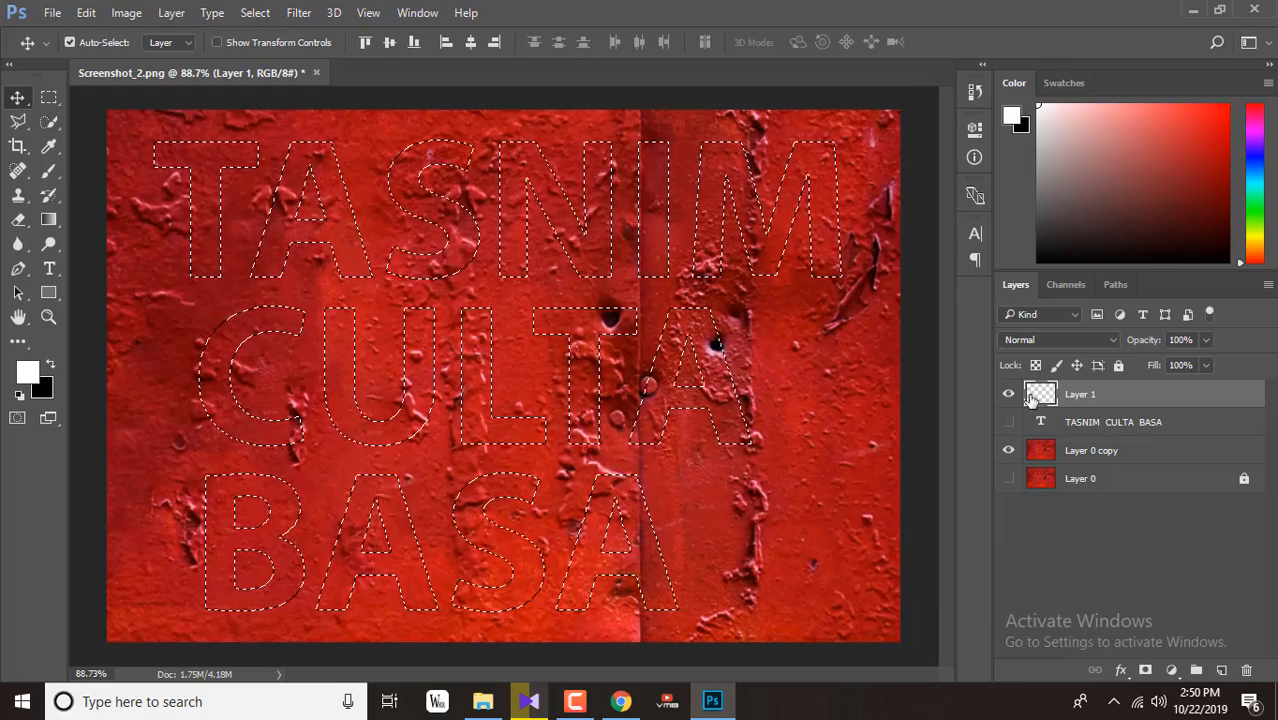
{"action": "left_click", "coordinate": [1145, 670]}
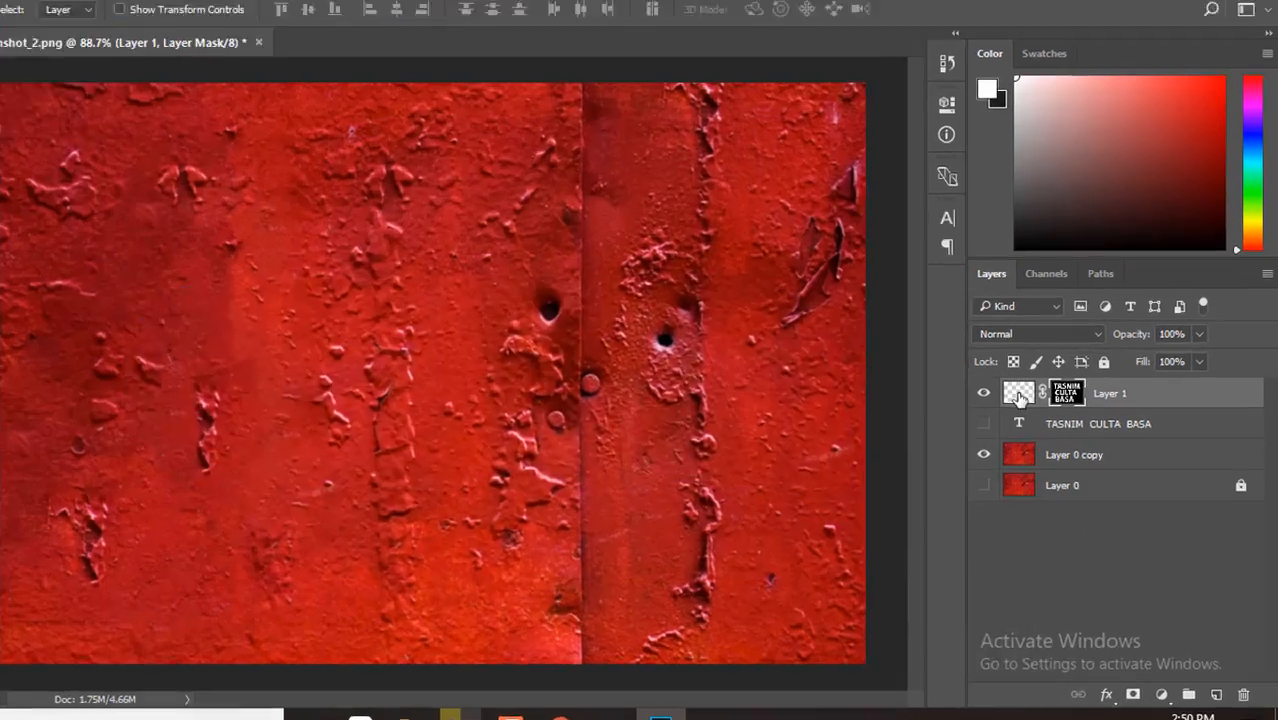
{"action": "left_click", "coordinate": [1036, 395]}
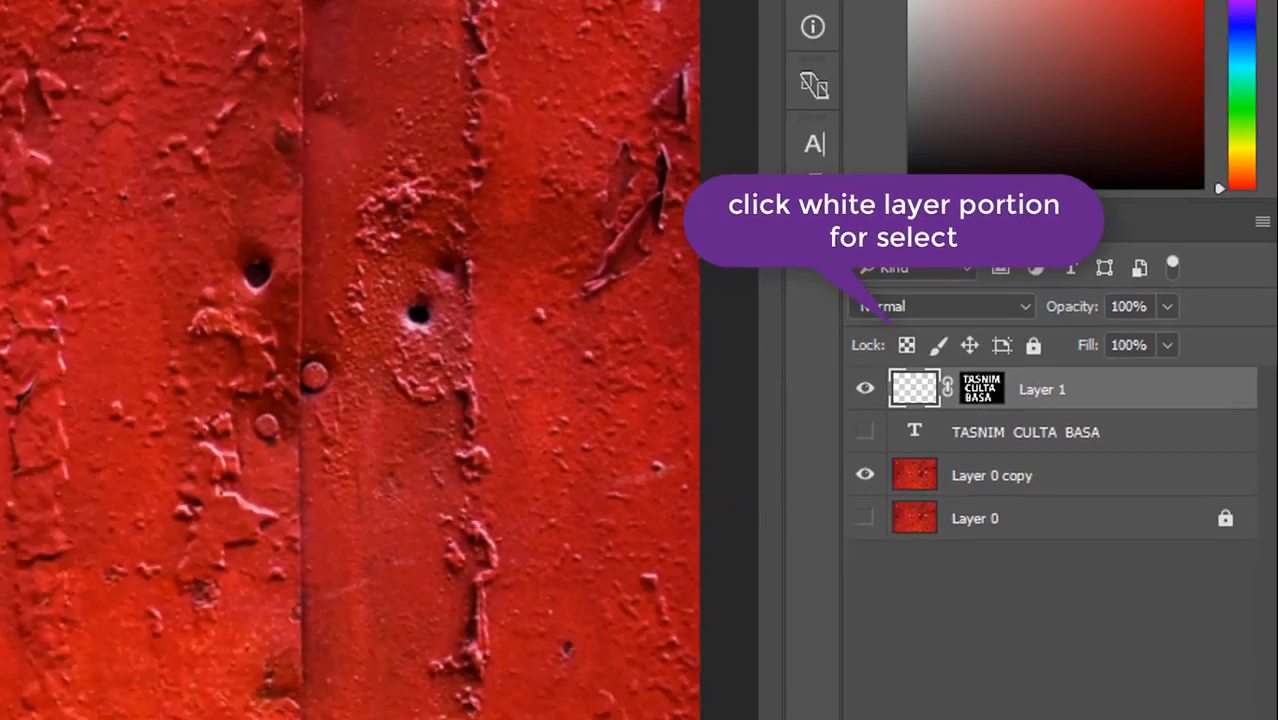
Step: Set the 275 px brush to 2% hardness and paint white over the right part of the upper two text rows
{"action": "left_click", "coordinate": [89, 45]}
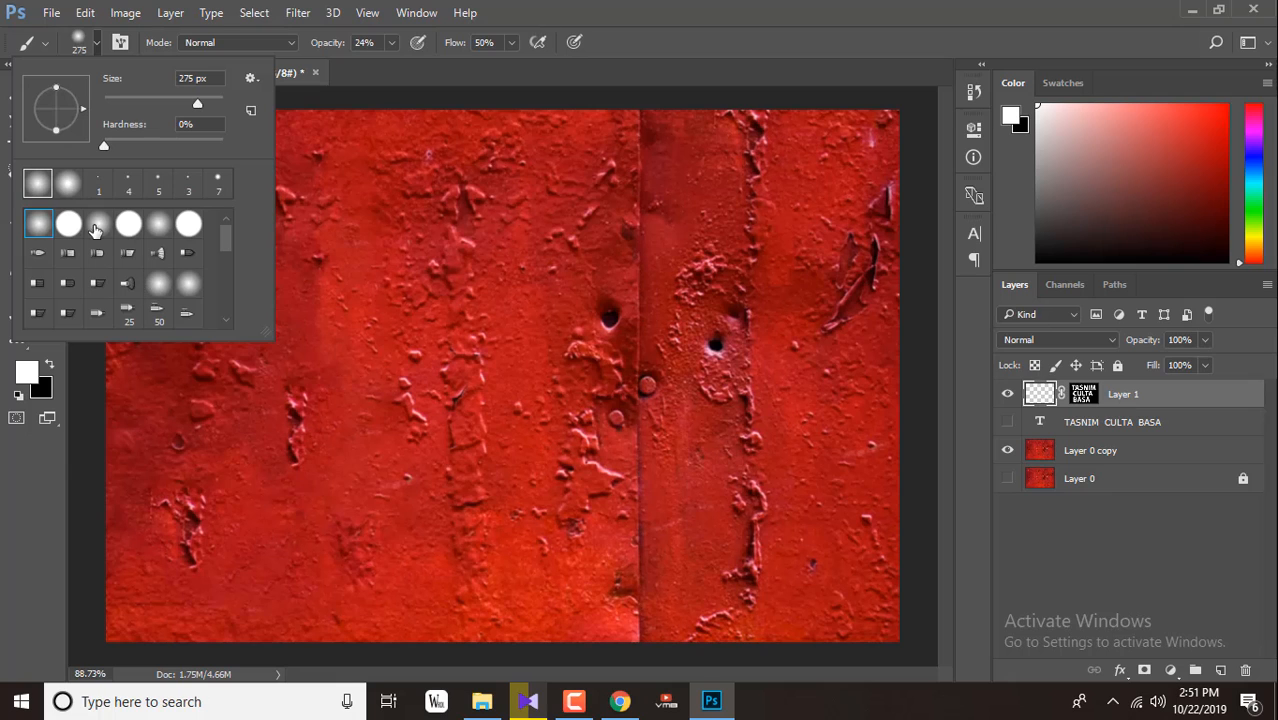
{"action": "left_click", "coordinate": [106, 146]}
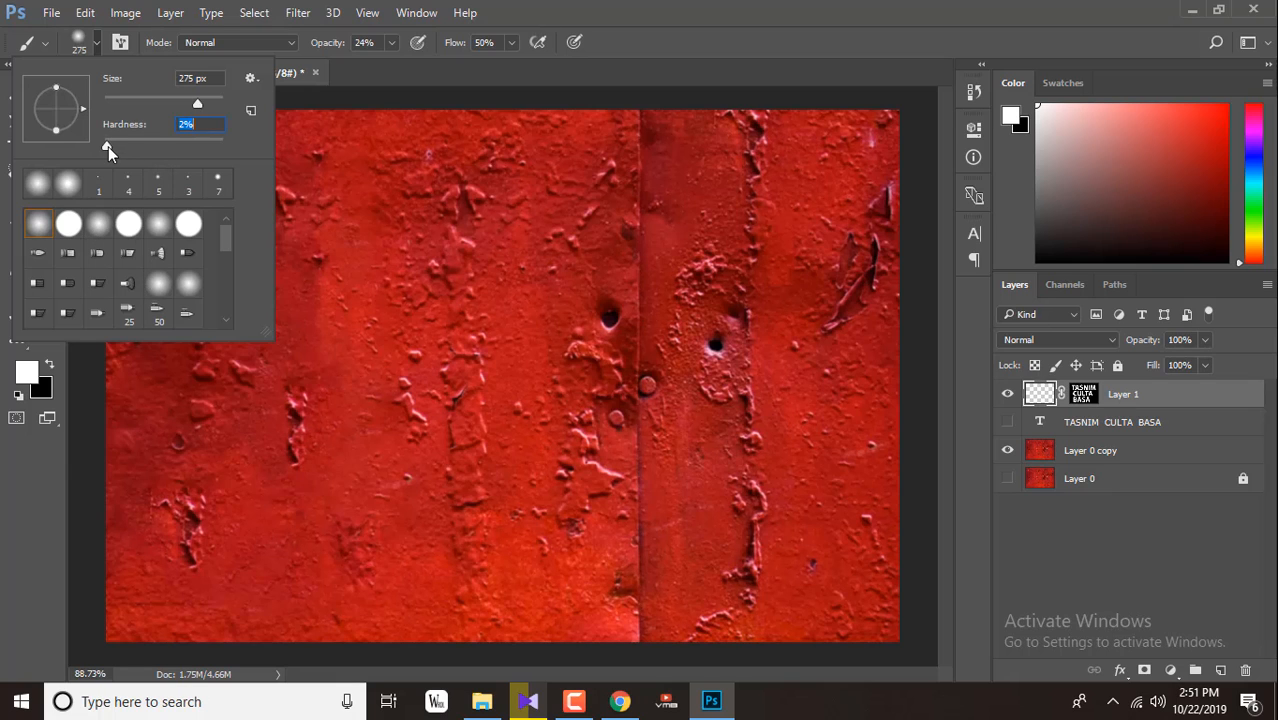
{"action": "mouse_move", "coordinate": [600, 316]}
{"action": "left_mouse_down"}
{"action": "mouse_move", "coordinate": [643, 357]}
{"action": "mouse_move", "coordinate": [649, 334]}
{"action": "mouse_move", "coordinate": [745, 397]}
{"action": "mouse_move", "coordinate": [763, 328]}
{"action": "mouse_move", "coordinate": [795, 341]}
{"action": "mouse_move", "coordinate": [812, 411]}
{"action": "mouse_move", "coordinate": [694, 230]}
{"action": "mouse_move", "coordinate": [633, 276]}
{"action": "mouse_move", "coordinate": [550, 228]}
{"action": "mouse_move", "coordinate": [526, 240]}
{"action": "mouse_move", "coordinate": [442, 328]}
{"action": "left_mouse_up"}
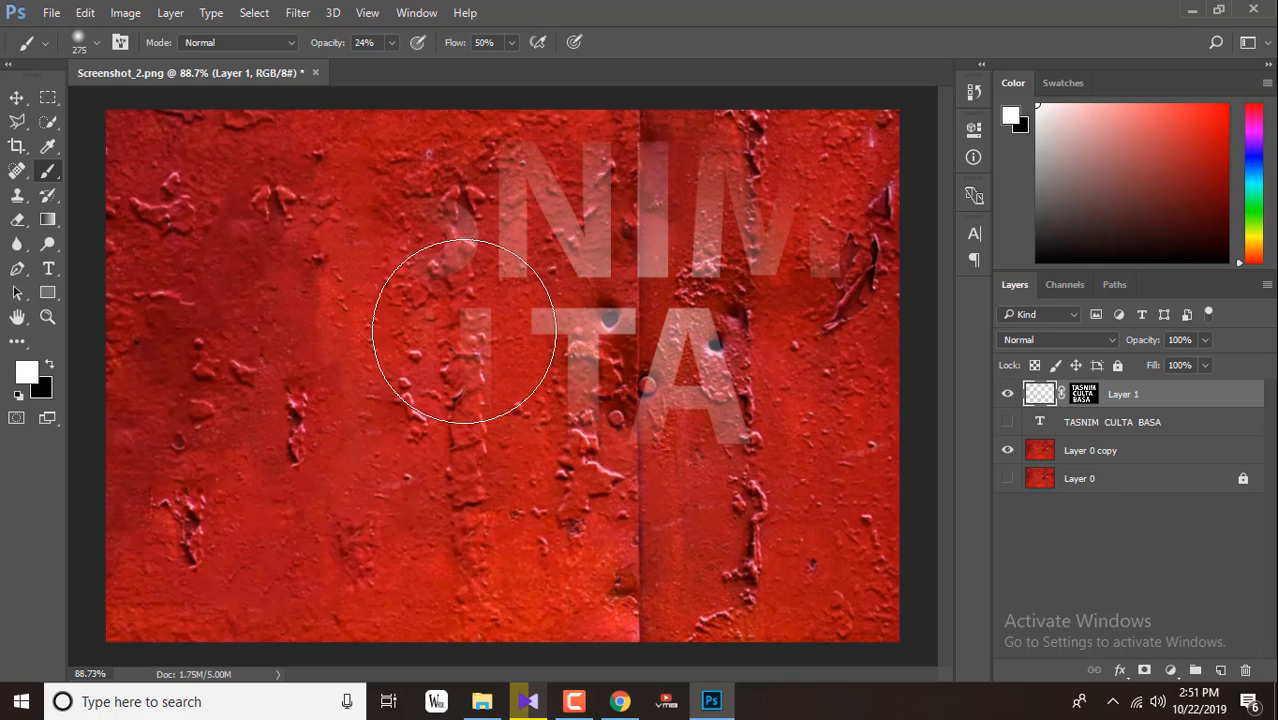
Step: Set the brush hardness to 19% and paint white across the remaining letters on Layer 1
{"action": "left_click", "coordinate": [97, 43]}
{"action": "left_click_drag", "start_coordinate": [112, 144], "coordinate": [128, 144]}
{"action": "mouse_move", "coordinate": [596, 213]}
{"action": "left_mouse_down"}
{"action": "mouse_move", "coordinate": [525, 344]}
{"action": "mouse_move", "coordinate": [427, 212]}
{"action": "mouse_move", "coordinate": [203, 136]}
{"action": "mouse_move", "coordinate": [207, 291]}
{"action": "mouse_move", "coordinate": [268, 438]}
{"action": "mouse_move", "coordinate": [468, 381]}
{"action": "mouse_move", "coordinate": [665, 462]}
{"action": "mouse_move", "coordinate": [739, 449]}
{"action": "mouse_move", "coordinate": [736, 423]}
{"action": "mouse_move", "coordinate": [762, 459]}
{"action": "mouse_move", "coordinate": [408, 494]}
{"action": "mouse_move", "coordinate": [312, 438]}
{"action": "mouse_move", "coordinate": [296, 532]}
{"action": "mouse_move", "coordinate": [374, 467]}
{"action": "mouse_move", "coordinate": [552, 380]}
{"action": "mouse_move", "coordinate": [402, 536]}
{"action": "mouse_move", "coordinate": [261, 556]}
{"action": "mouse_move", "coordinate": [235, 482]}
{"action": "mouse_move", "coordinate": [497, 555]}
{"action": "mouse_move", "coordinate": [618, 503]}
{"action": "mouse_move", "coordinate": [735, 562]}
{"action": "mouse_move", "coordinate": [701, 601]}
{"action": "mouse_move", "coordinate": [427, 653]}
{"action": "mouse_move", "coordinate": [419, 687]}
{"action": "mouse_move", "coordinate": [498, 669]}
{"action": "mouse_move", "coordinate": [498, 557]}
{"action": "mouse_move", "coordinate": [341, 620]}
{"action": "mouse_move", "coordinate": [207, 603]}
{"action": "mouse_move", "coordinate": [183, 571]}
{"action": "mouse_move", "coordinate": [153, 578]}
{"action": "mouse_move", "coordinate": [184, 571]}
{"action": "mouse_move", "coordinate": [193, 615]}
{"action": "mouse_move", "coordinate": [228, 665]}
{"action": "mouse_move", "coordinate": [171, 570]}
{"action": "mouse_move", "coordinate": [226, 483]}
{"action": "mouse_move", "coordinate": [209, 411]}
{"action": "mouse_move", "coordinate": [201, 440]}
{"action": "mouse_move", "coordinate": [219, 459]}
{"action": "mouse_move", "coordinate": [384, 427]}
{"action": "mouse_move", "coordinate": [495, 278]}
{"action": "mouse_move", "coordinate": [475, 225]}
{"action": "mouse_move", "coordinate": [437, 305]}
{"action": "mouse_move", "coordinate": [438, 278]}
{"action": "mouse_move", "coordinate": [444, 300]}
{"action": "mouse_move", "coordinate": [431, 276]}
{"action": "mouse_move", "coordinate": [171, 204]}
{"action": "mouse_move", "coordinate": [172, 185]}
{"action": "mouse_move", "coordinate": [288, 197]}
{"action": "mouse_move", "coordinate": [258, 178]}
{"action": "mouse_move", "coordinate": [364, 200]}
{"action": "left_mouse_up"}
Step: Raise the brush hardness slightly and build up more white over the first row of letters and the start of the second
{"action": "left_click", "coordinate": [96, 43]}
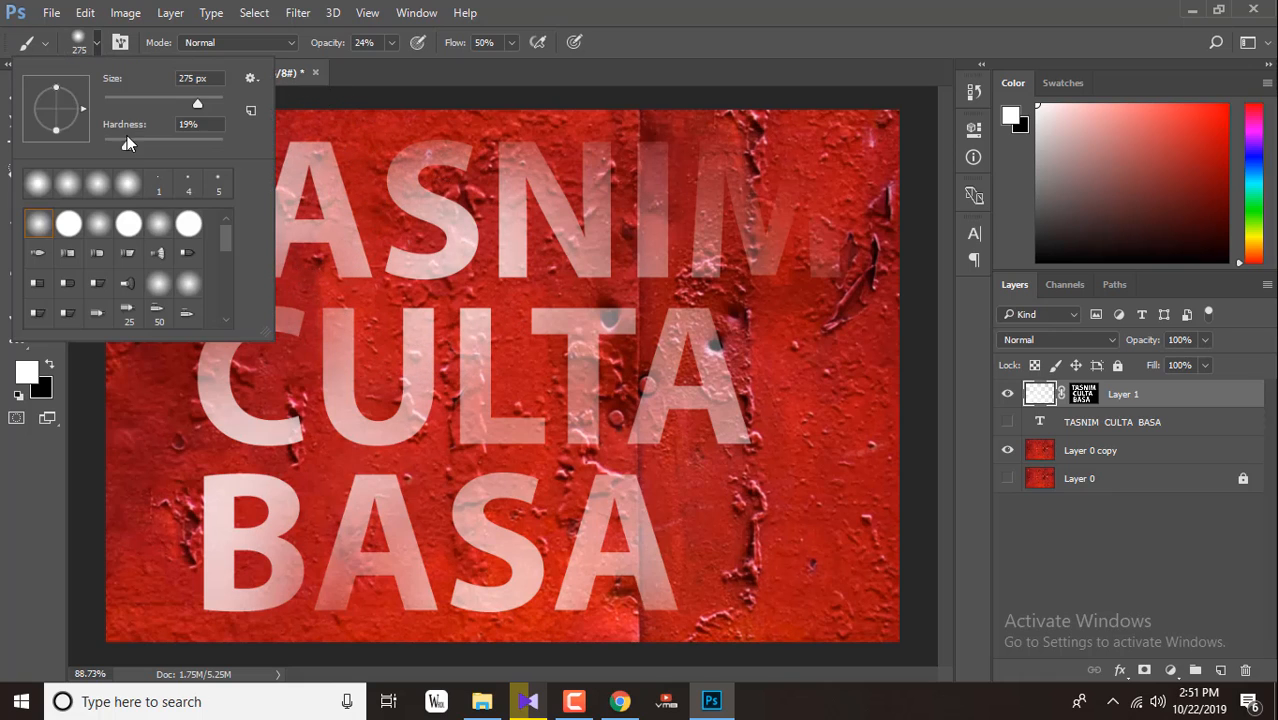
{"action": "left_click_drag", "start_coordinate": [126, 142], "coordinate": [139, 143]}
{"action": "mouse_move", "coordinate": [548, 197]}
{"action": "left_mouse_down"}
{"action": "mouse_move", "coordinate": [669, 162]}
{"action": "mouse_move", "coordinate": [719, 196]}
{"action": "mouse_move", "coordinate": [795, 216]}
{"action": "mouse_move", "coordinate": [880, 209]}
{"action": "mouse_move", "coordinate": [866, 236]}
{"action": "mouse_move", "coordinate": [838, 212]}
{"action": "mouse_move", "coordinate": [818, 224]}
{"action": "mouse_move", "coordinate": [840, 263]}
{"action": "mouse_move", "coordinate": [594, 183]}
{"action": "mouse_move", "coordinate": [637, 195]}
{"action": "mouse_move", "coordinate": [634, 144]}
{"action": "mouse_move", "coordinate": [663, 214]}
{"action": "mouse_move", "coordinate": [647, 244]}
{"action": "mouse_move", "coordinate": [457, 238]}
{"action": "mouse_move", "coordinate": [428, 129]}
{"action": "mouse_move", "coordinate": [295, 236]}
{"action": "mouse_move", "coordinate": [249, 288]}
{"action": "left_mouse_up"}
{"action": "left_click", "coordinate": [252, 291]}
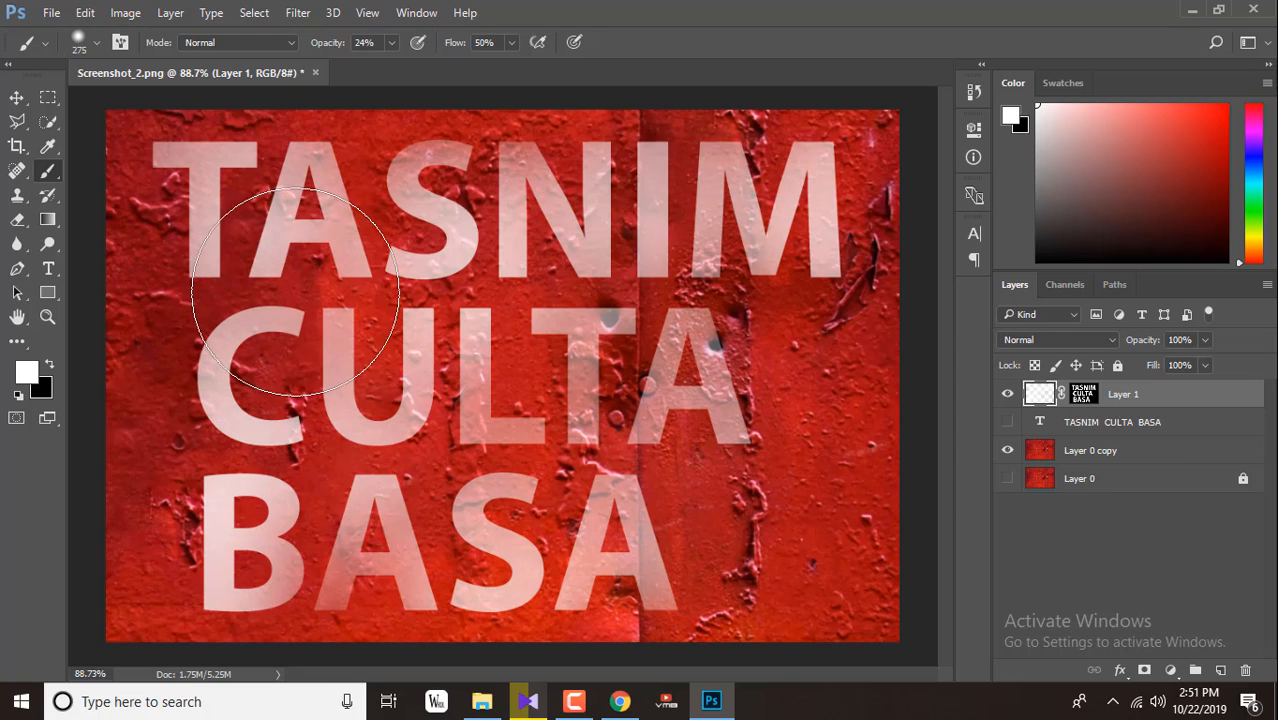
{"action": "left_click", "coordinate": [294, 300]}
{"action": "left_click", "coordinate": [467, 181]}
{"action": "left_click", "coordinate": [468, 123]}
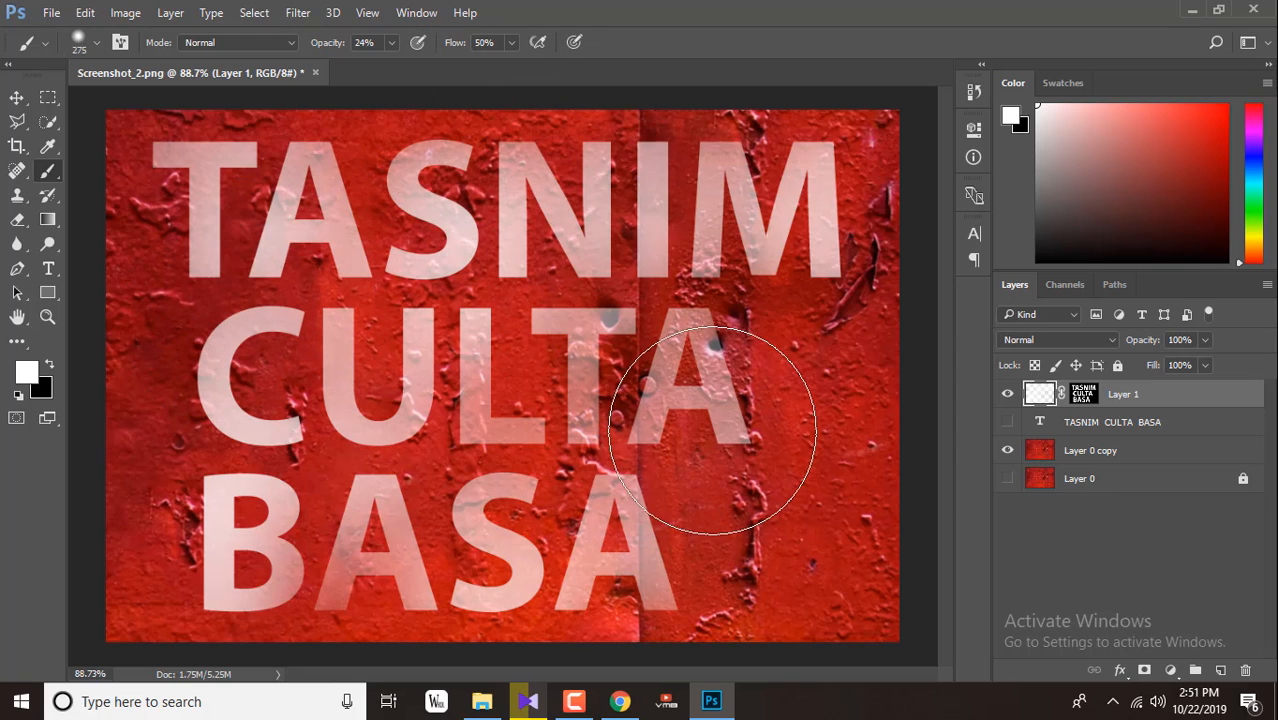
Step: Dab more white over the letters of the second row to even out their coverage
{"action": "left_click", "coordinate": [740, 452]}
{"action": "left_click", "coordinate": [752, 406]}
{"action": "left_click", "coordinate": [756, 420]}
{"action": "left_click", "coordinate": [592, 413]}
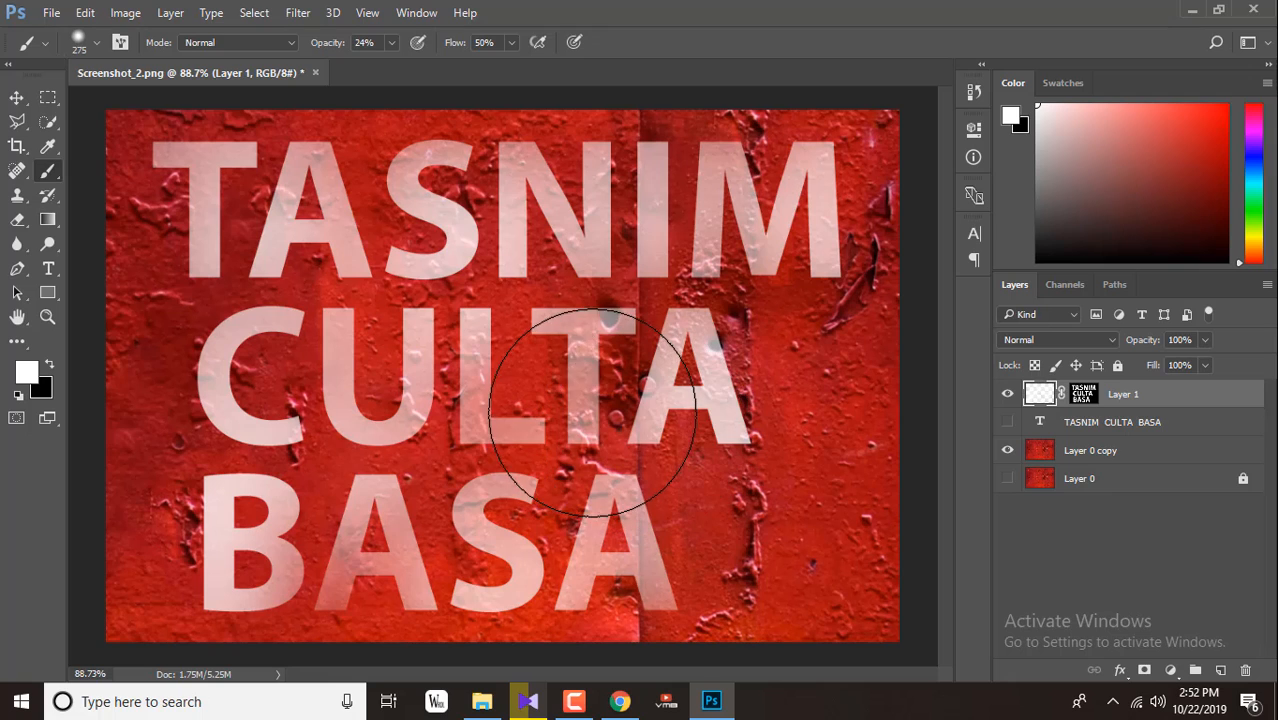
{"action": "left_click", "coordinate": [592, 411]}
{"action": "left_click", "coordinate": [594, 410]}
{"action": "left_click", "coordinate": [466, 434]}
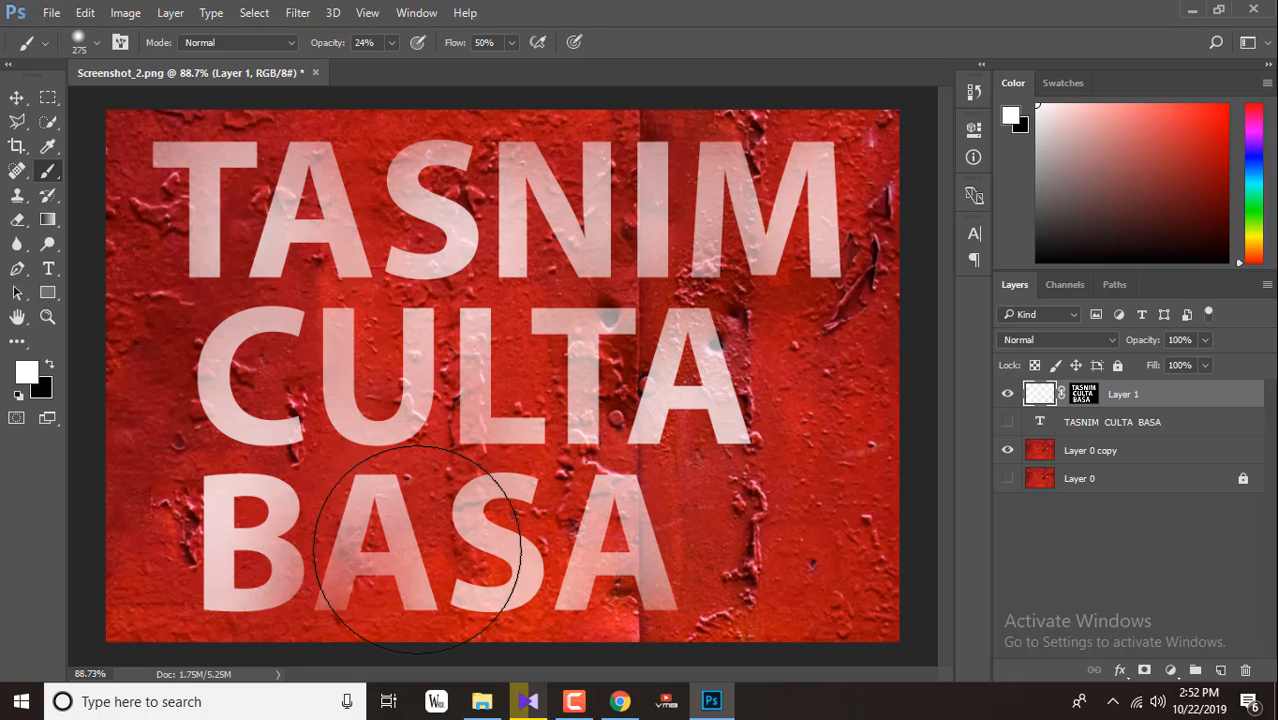
Step: Dab more white over the third row of letters and finish painting by switching to the Move tool
{"action": "left_click", "coordinate": [345, 600]}
{"action": "left_click", "coordinate": [348, 620]}
{"action": "left_click", "coordinate": [346, 632]}
{"action": "left_click", "coordinate": [330, 644]}
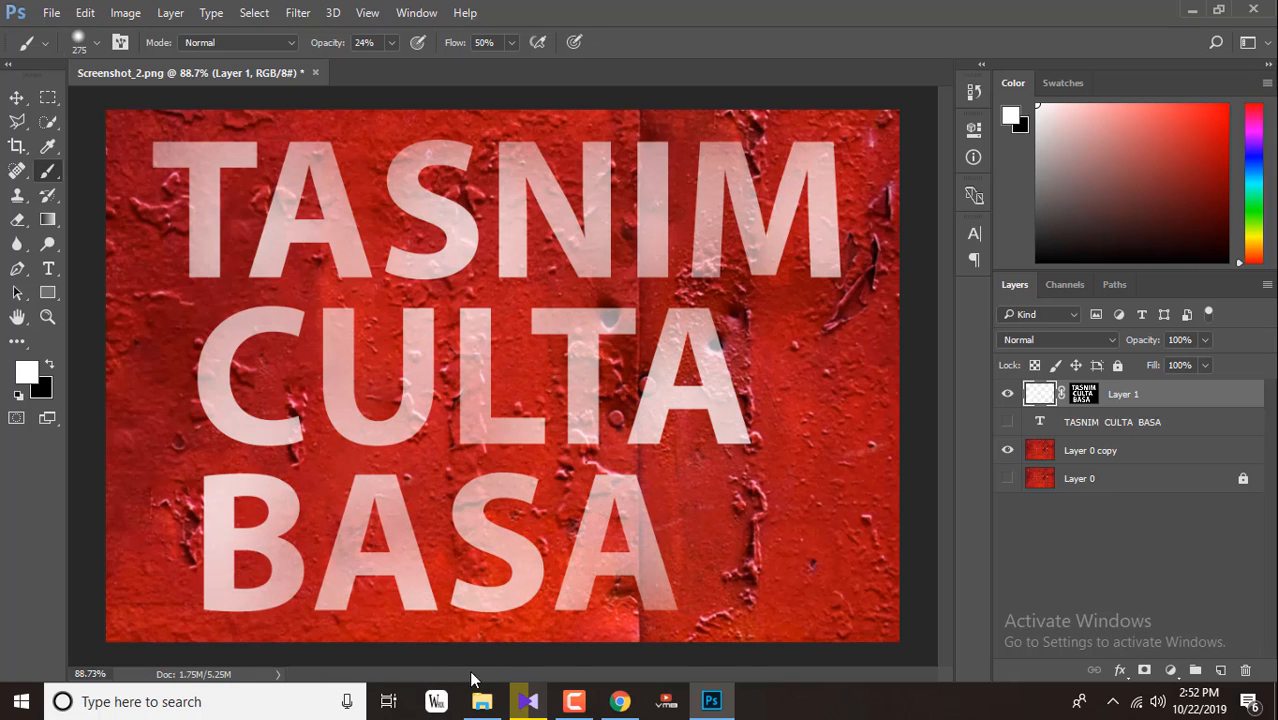
{"action": "left_click", "coordinate": [716, 572]}
{"action": "left_click", "coordinate": [724, 534]}
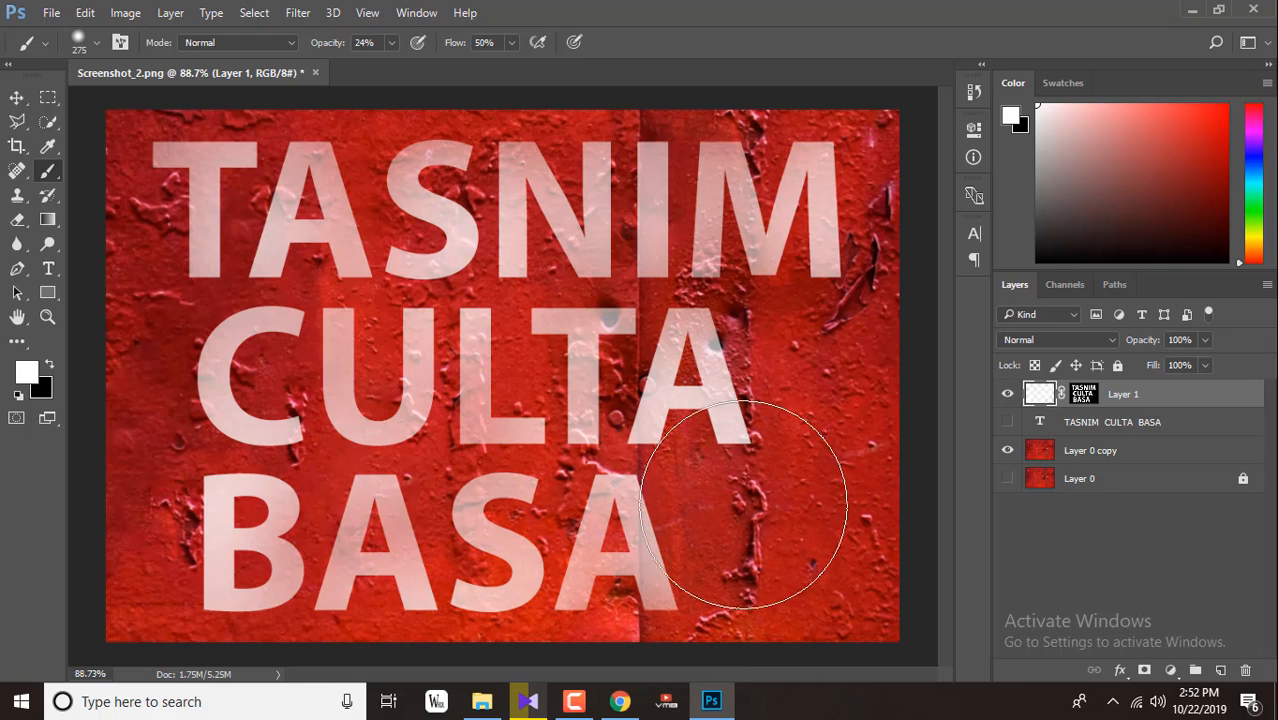
{"action": "key", "text": "v"}
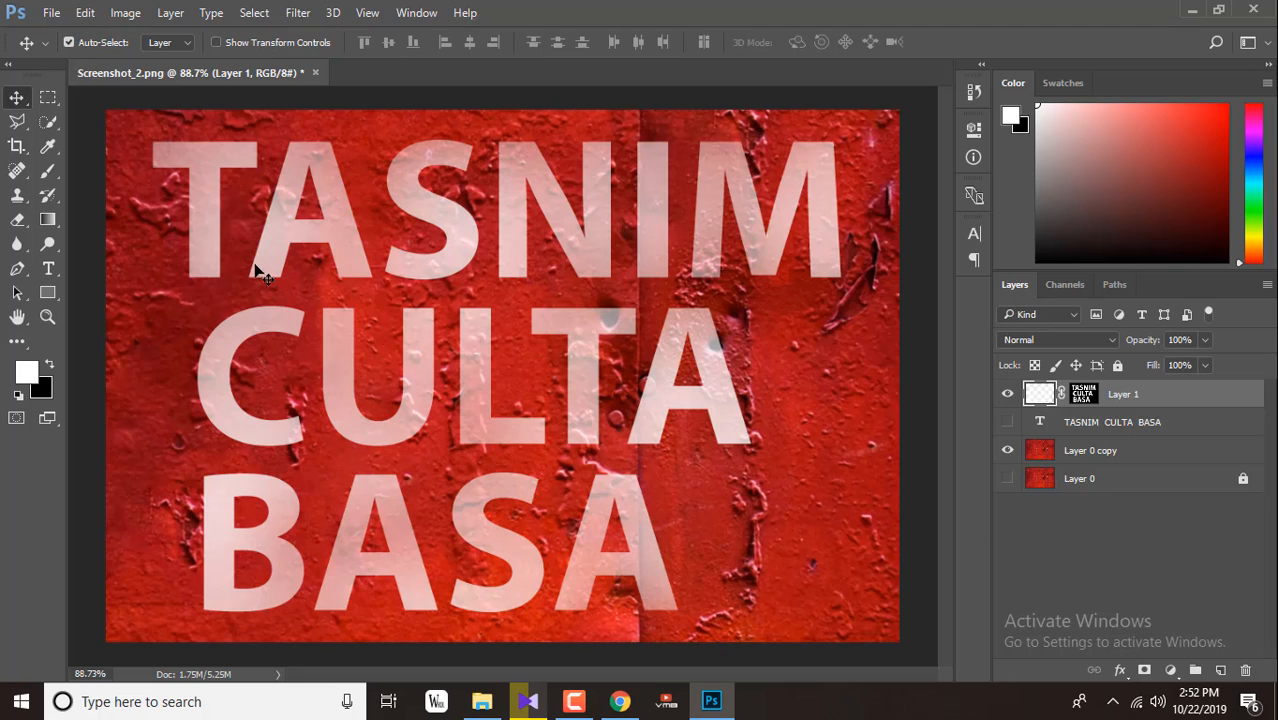
Step: Apply a Median noise filter to Layer 1 with a radius of 5 pixels
{"action": "left_click", "coordinate": [293, 13]}
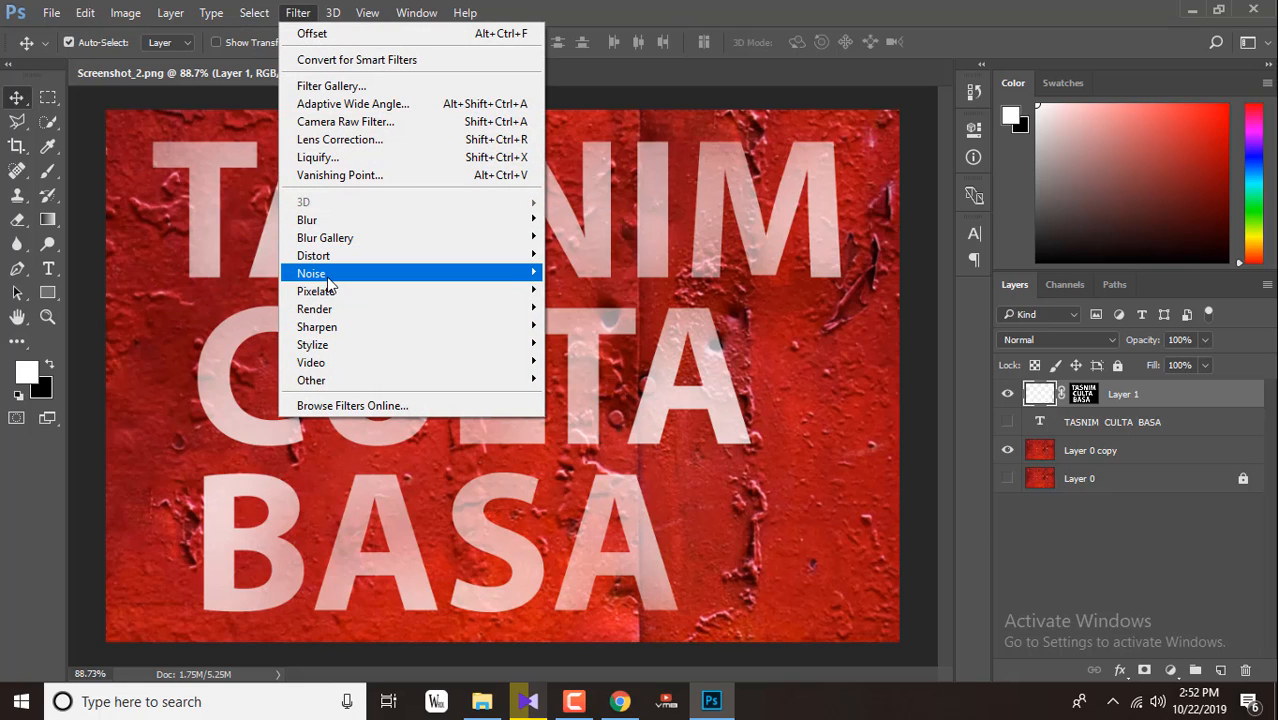
{"action": "left_click", "coordinate": [581, 326]}
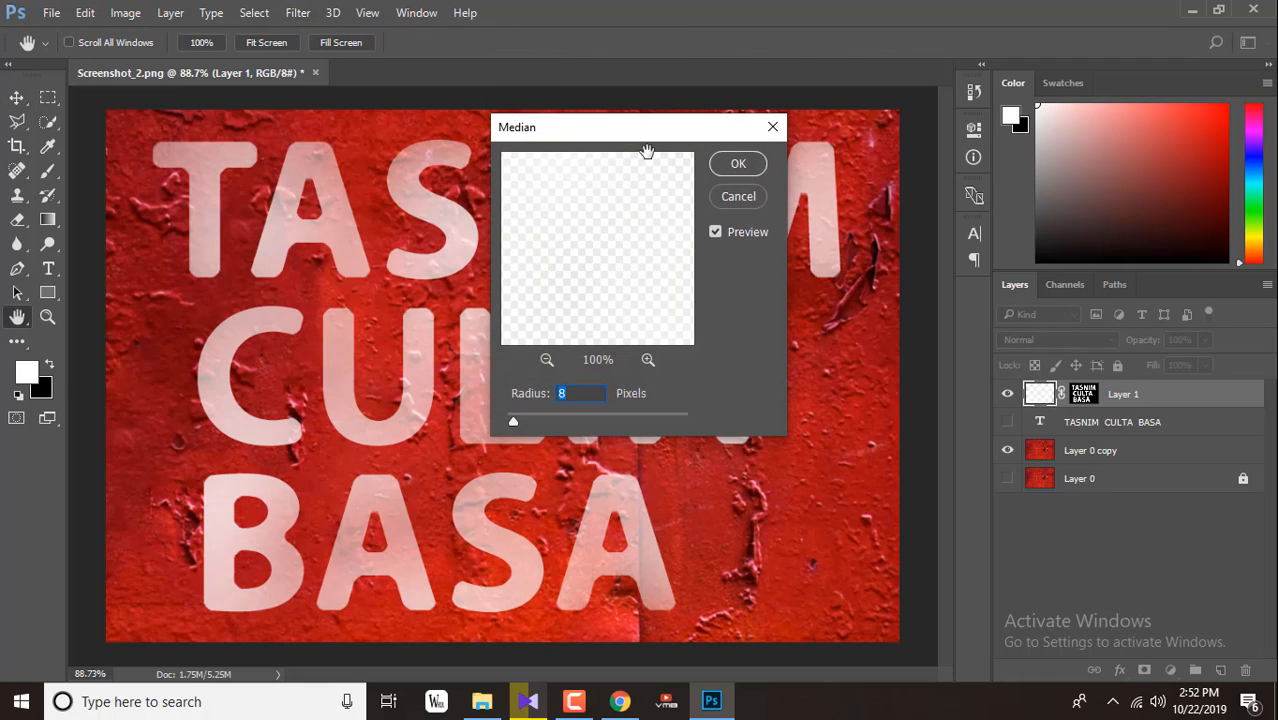
{"action": "left_click_drag", "start_coordinate": [646, 150], "coordinate": [896, 219]}
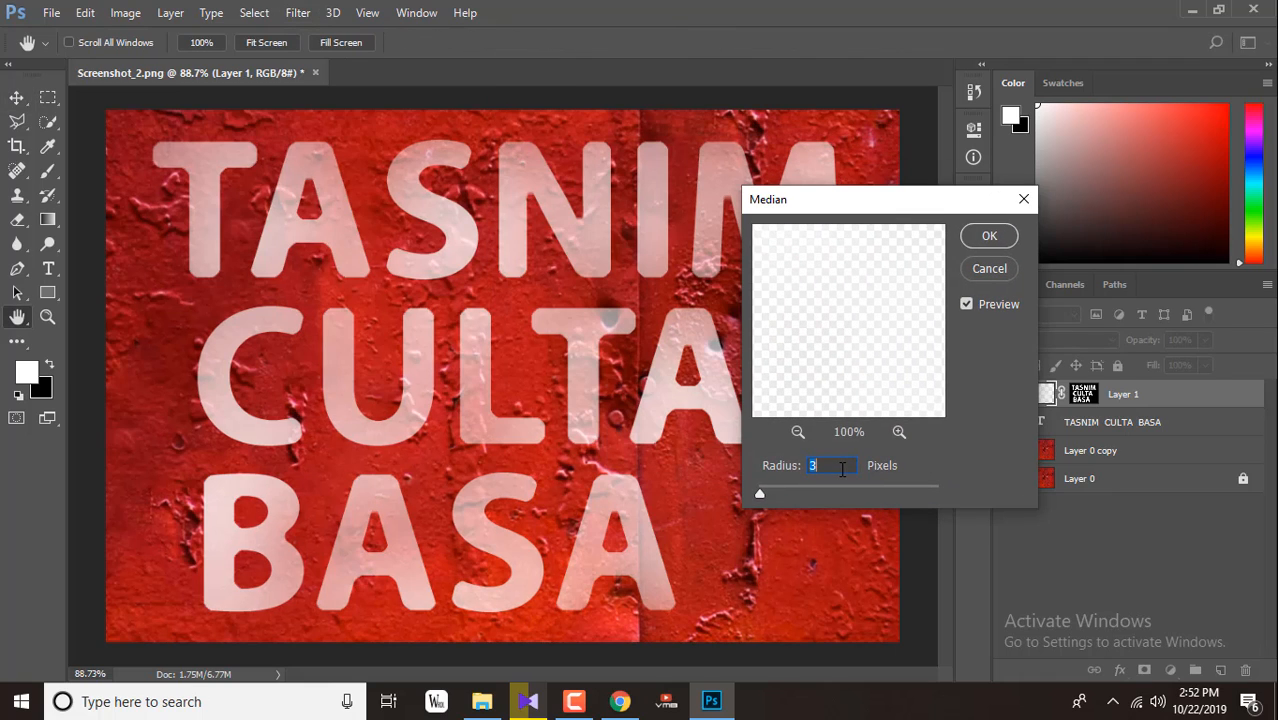
{"action": "scroll", "coordinate": [842, 469], "scroll_direction": "up", "scroll_amount": 5}
{"action": "scroll", "coordinate": [842, 469], "scroll_direction": "down", "scroll_amount": 1}
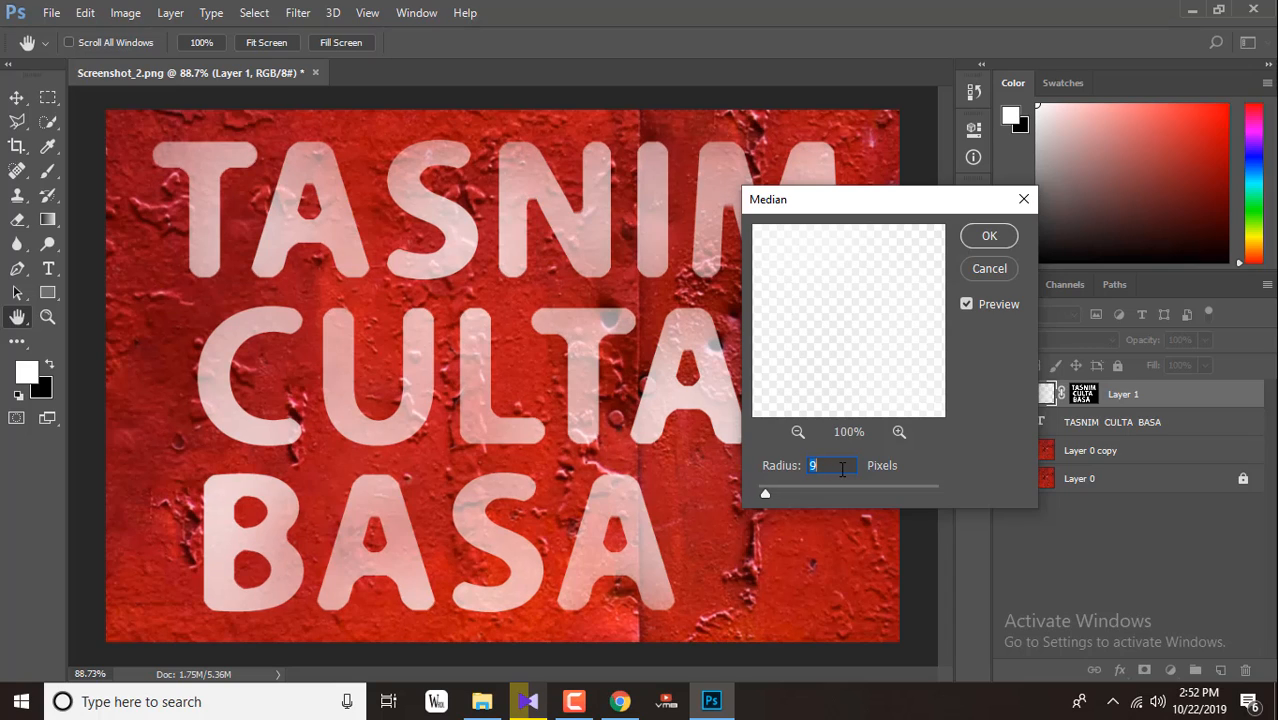
{"action": "scroll", "coordinate": [842, 469], "scroll_direction": "down", "scroll_amount": 4}
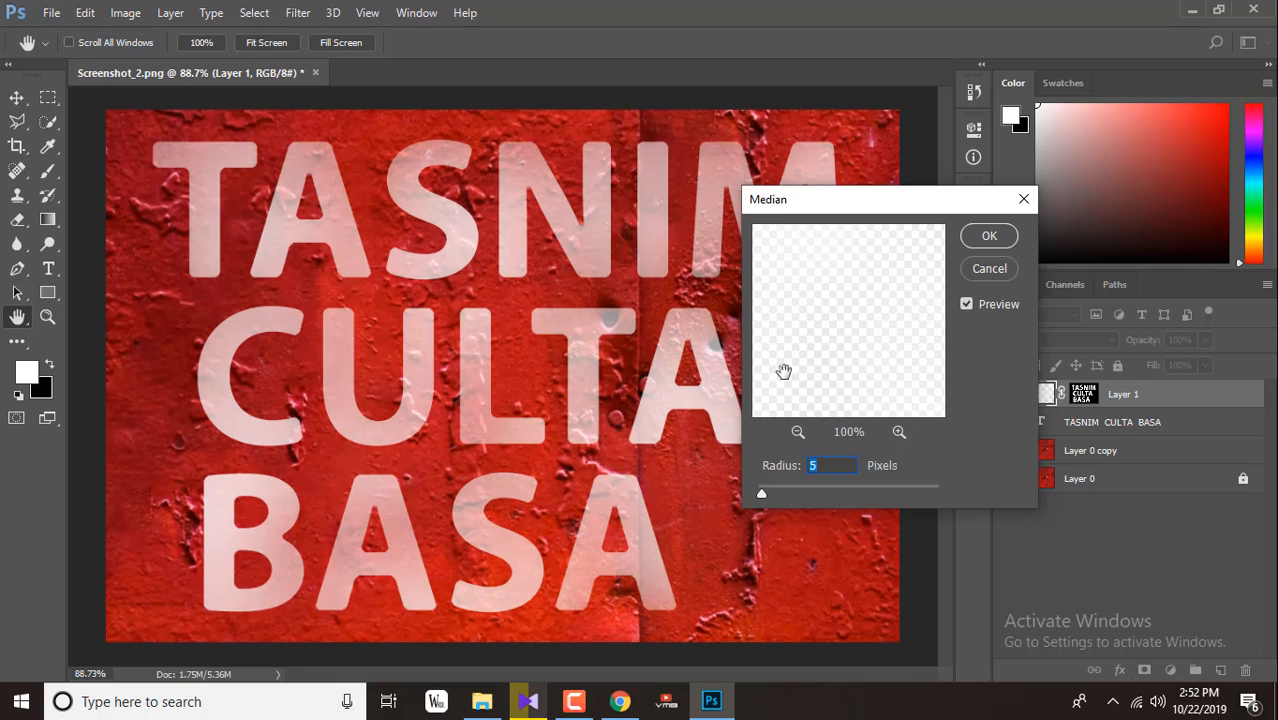
{"action": "left_click", "coordinate": [985, 236]}
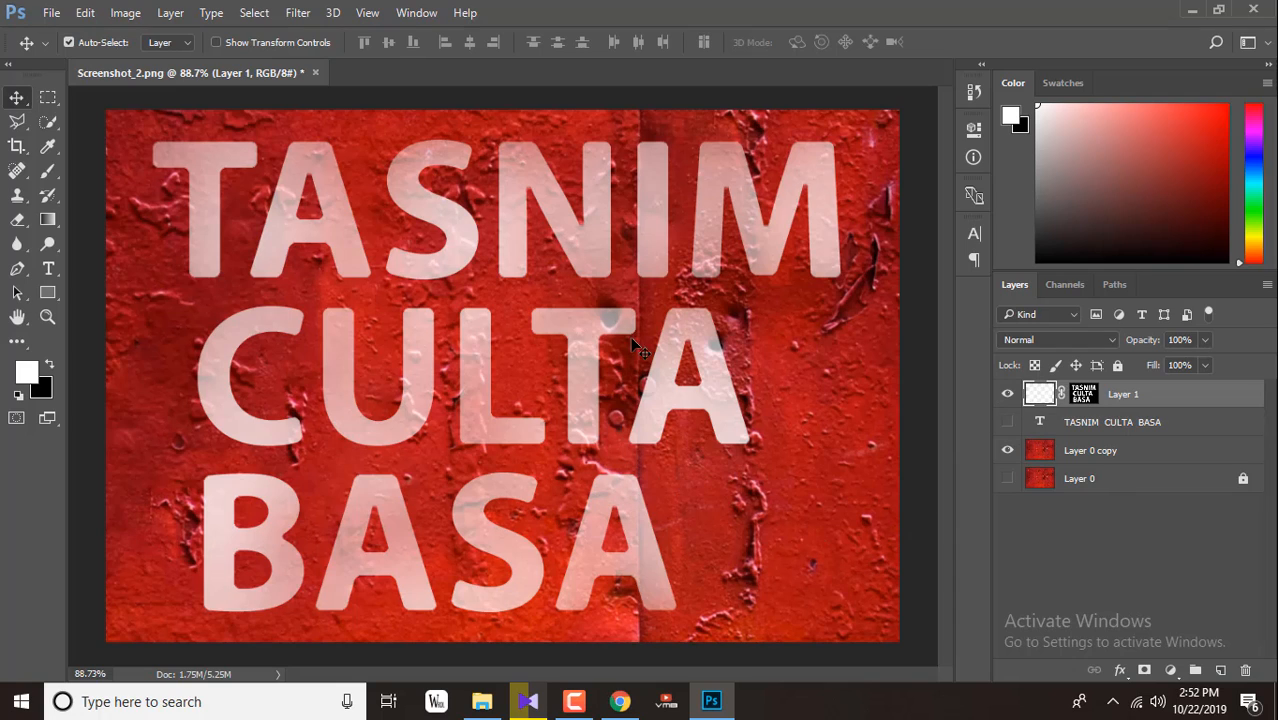
Step: Apply a Gaussian Blur to Layer 1 with a radius of 2.0 pixels
{"action": "left_click", "coordinate": [297, 13]}
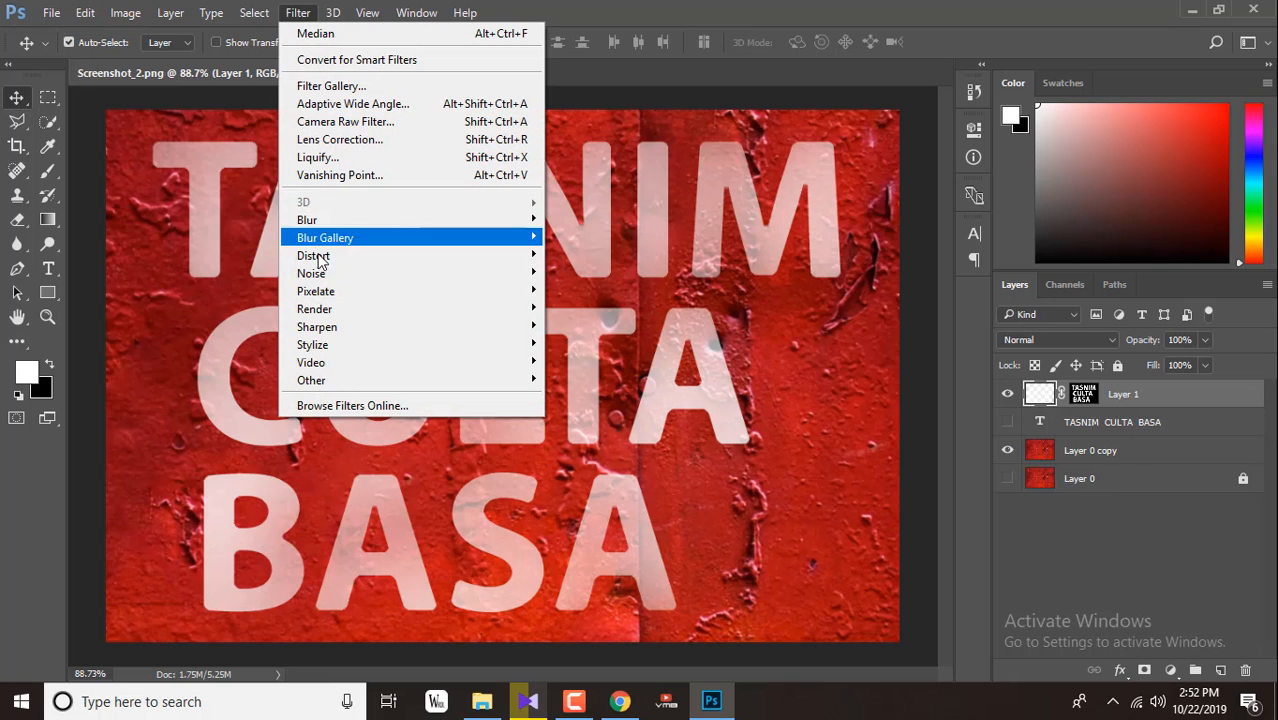
{"action": "mouse_move", "coordinate": [327, 227]}
{"action": "left_click", "coordinate": [595, 290]}
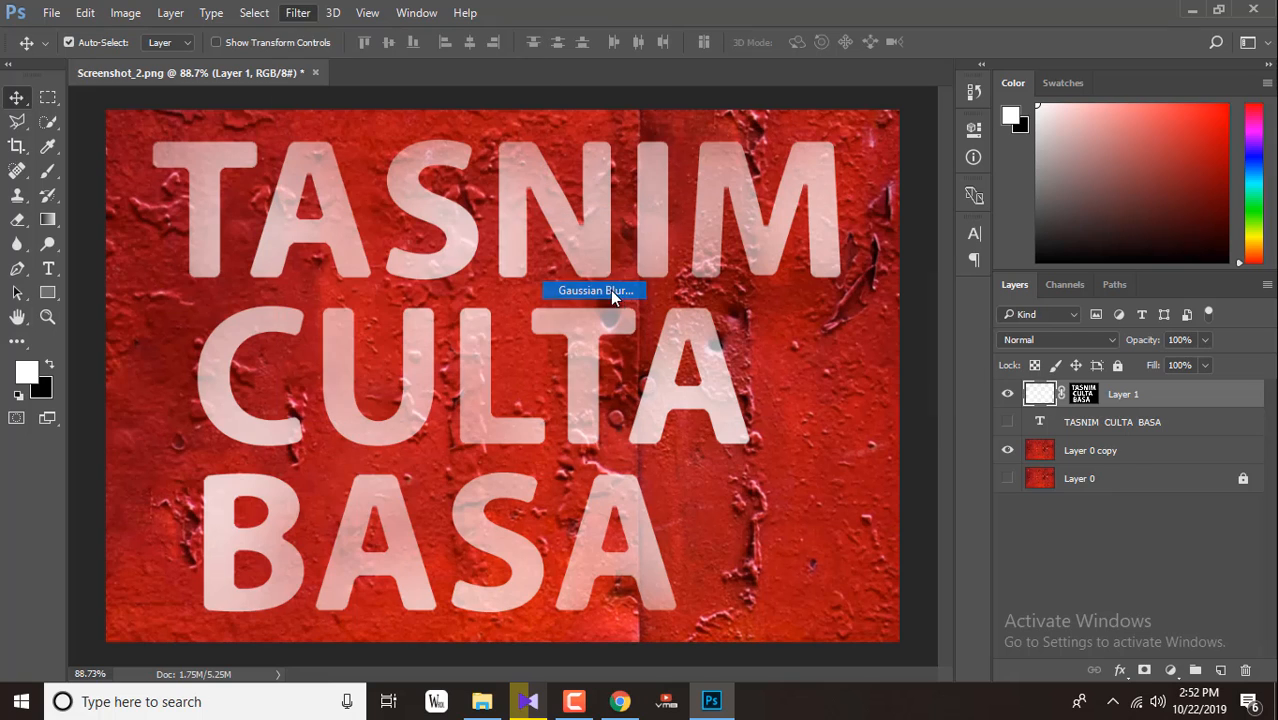
{"action": "left_click_drag", "start_coordinate": [819, 138], "coordinate": [911, 128]}
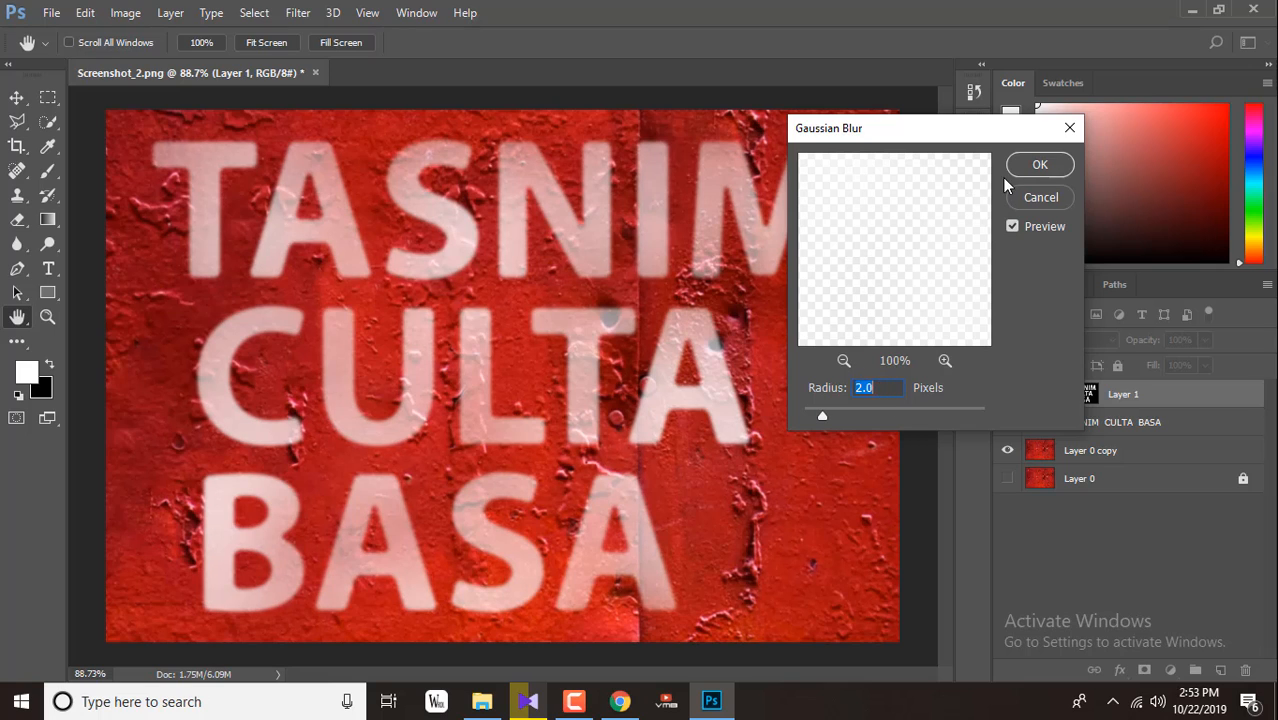
{"action": "left_click", "coordinate": [1040, 164]}
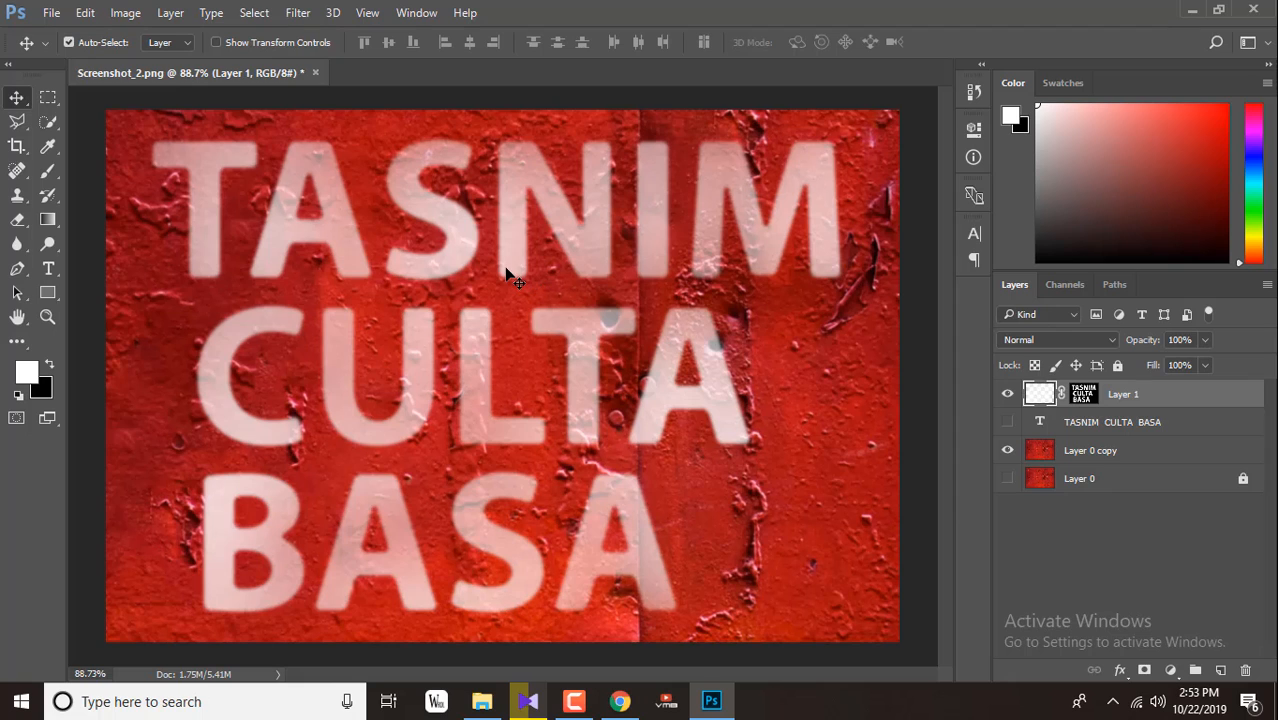
Step: Open Layer 1's blending options and set the Blend If black threshold of the underlying layer to 20
{"action": "double_click", "coordinate": [1212, 403]}
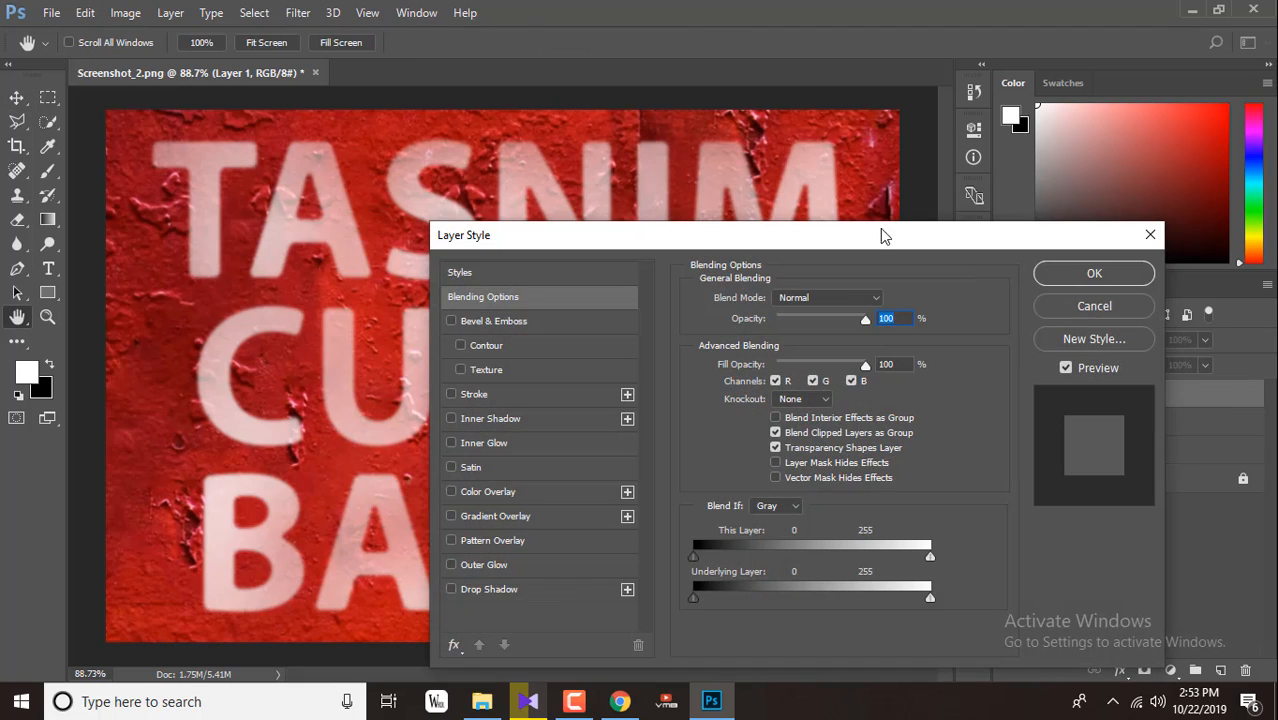
{"action": "left_click_drag", "start_coordinate": [880, 228], "coordinate": [1053, 190]}
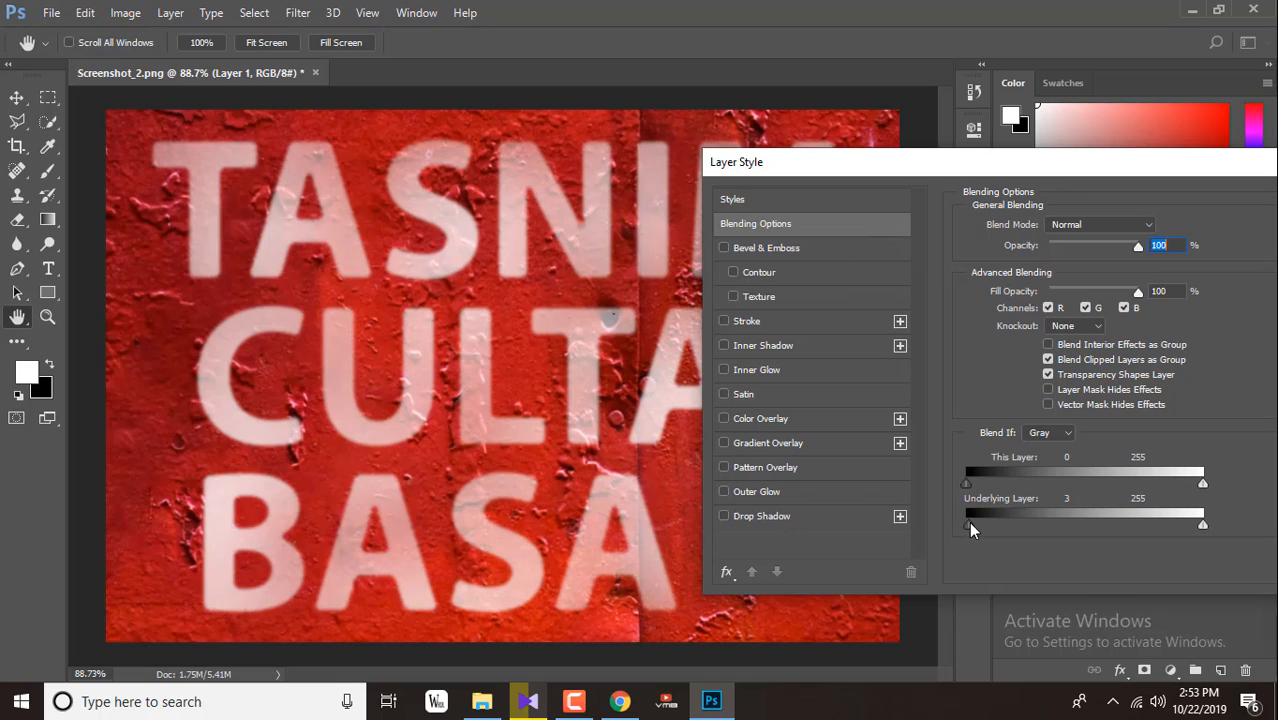
{"action": "left_click_drag", "start_coordinate": [970, 522], "coordinate": [981, 521]}
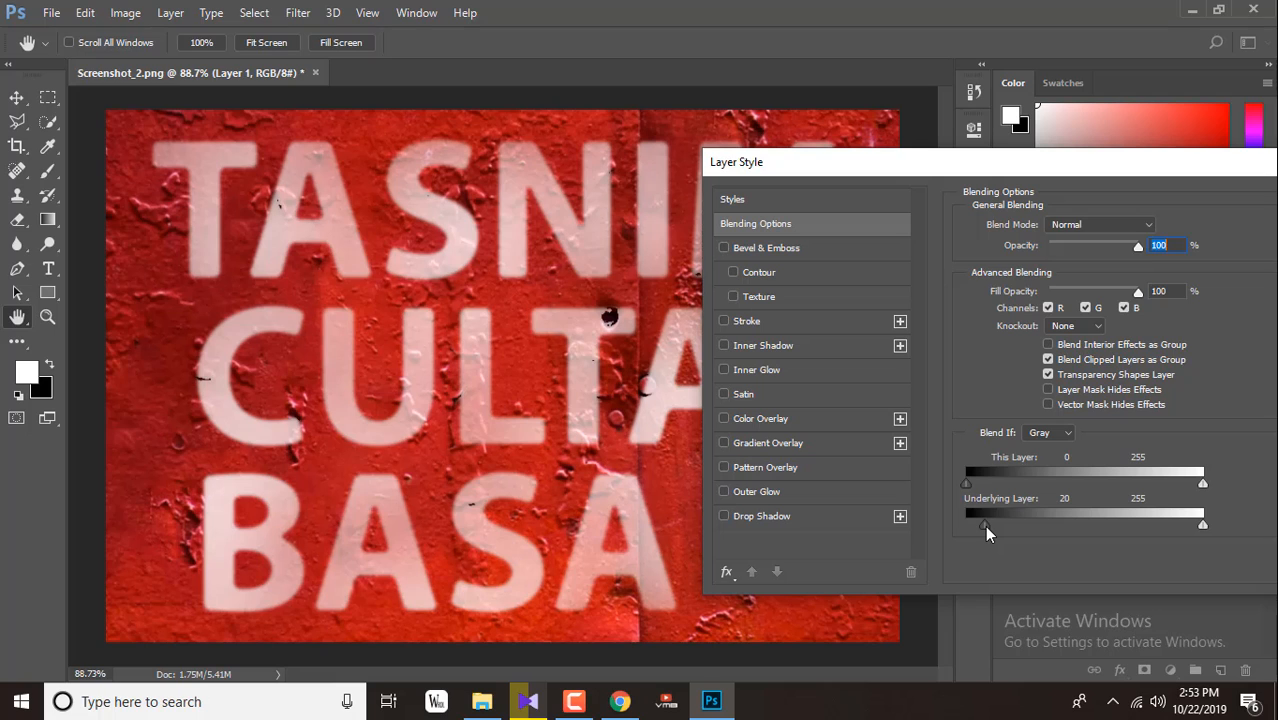
Step: Split the underlying layer's Blend If black slider so its range is 20 / 80
{"action": "left_click_drag", "start_coordinate": [985, 524], "coordinate": [1034, 531]}
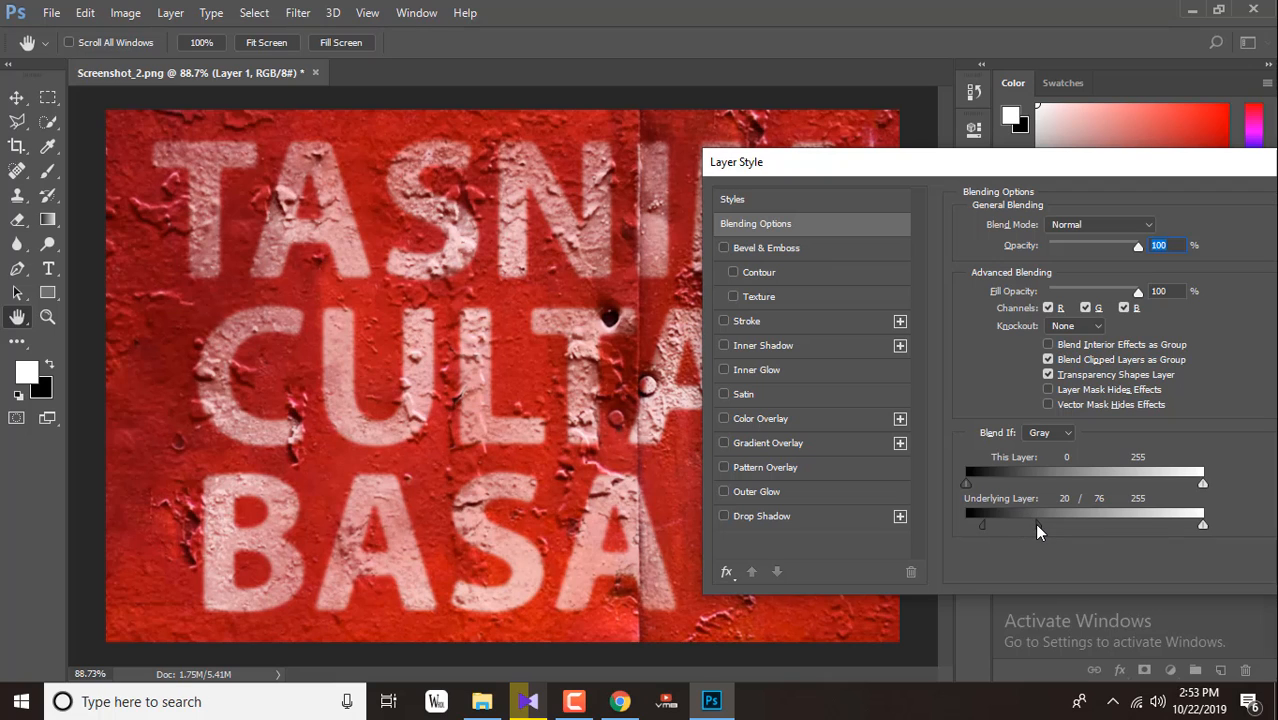
{"action": "left_click_drag", "start_coordinate": [1032, 524], "coordinate": [1037, 522]}
{"action": "left_click_drag", "start_coordinate": [1040, 523], "coordinate": [1037, 523]}
{"action": "mouse_move", "coordinate": [1041, 523]}
{"action": "left_mouse_down"}
{"action": "mouse_move", "coordinate": [1061, 524]}
{"action": "mouse_move", "coordinate": [1041, 523]}
{"action": "left_mouse_up"}
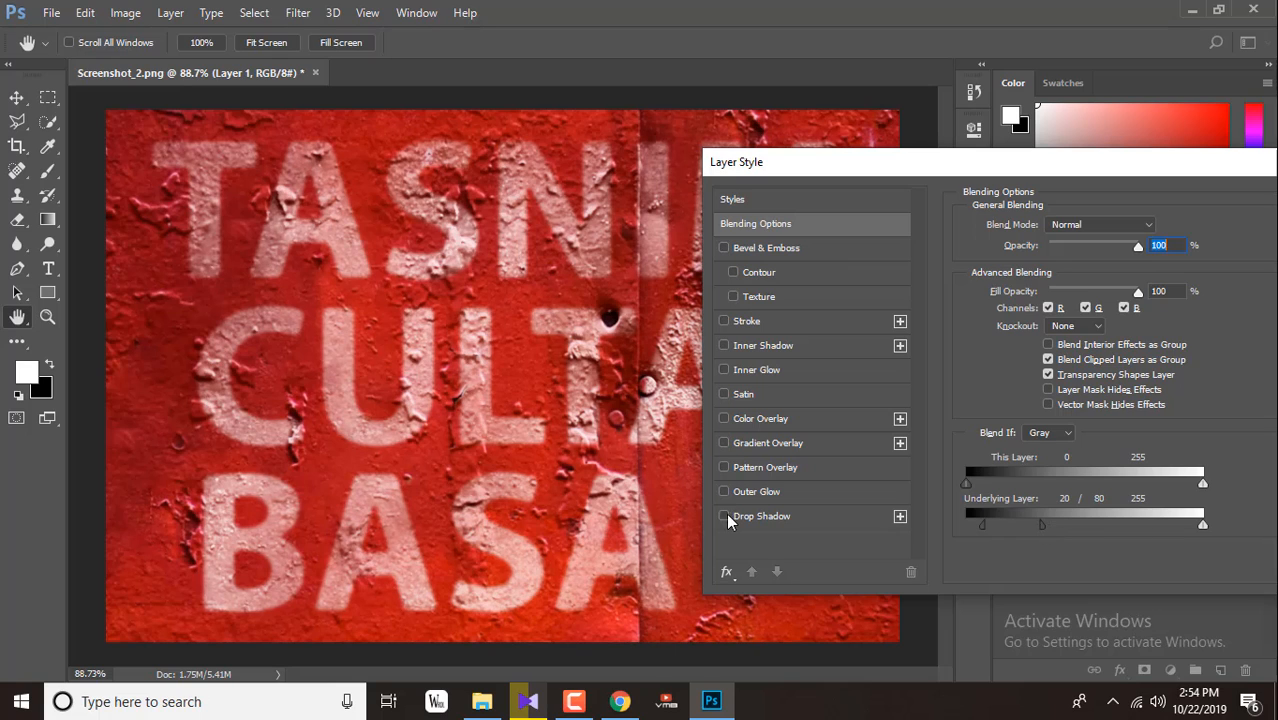
Step: Fine-tune the underlying layer's split Blend If black slider to 20 / 79 and apply the layer style
{"action": "left_click_drag", "start_coordinate": [1041, 526], "coordinate": [1037, 525]}
{"action": "left_click_drag", "start_coordinate": [1193, 163], "coordinate": [975, 163]}
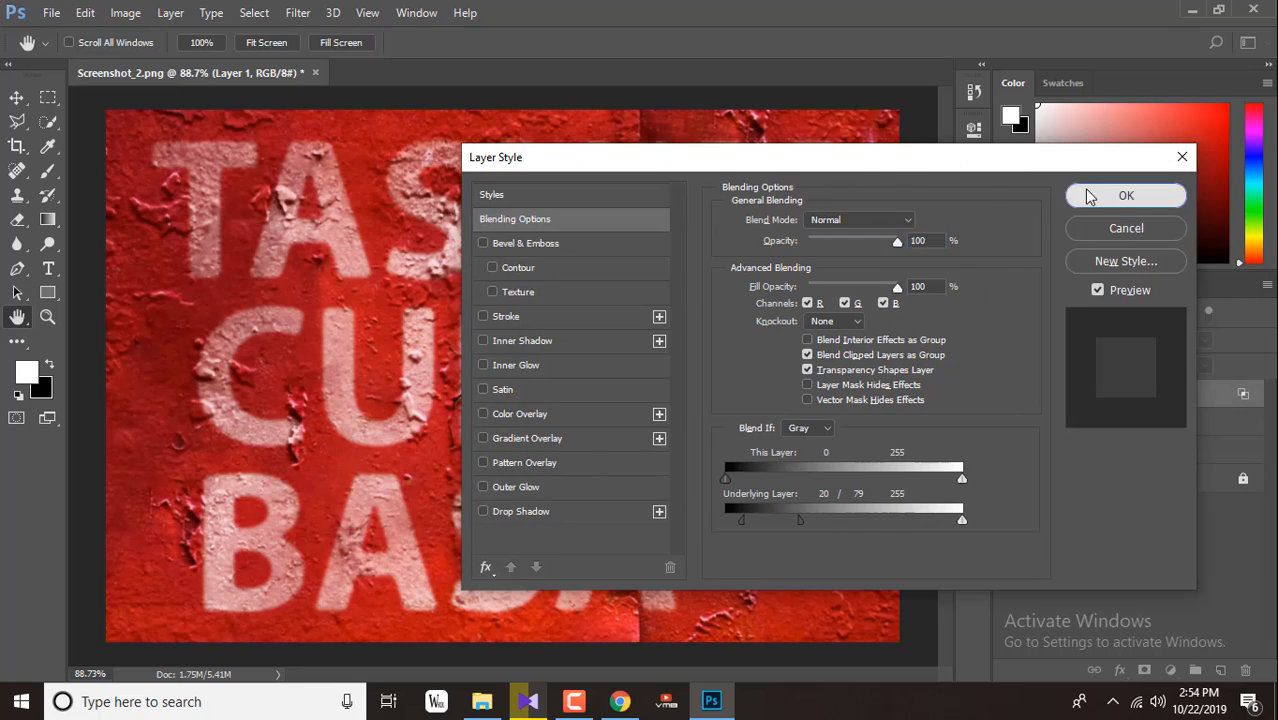
{"action": "left_click", "coordinate": [1121, 194]}
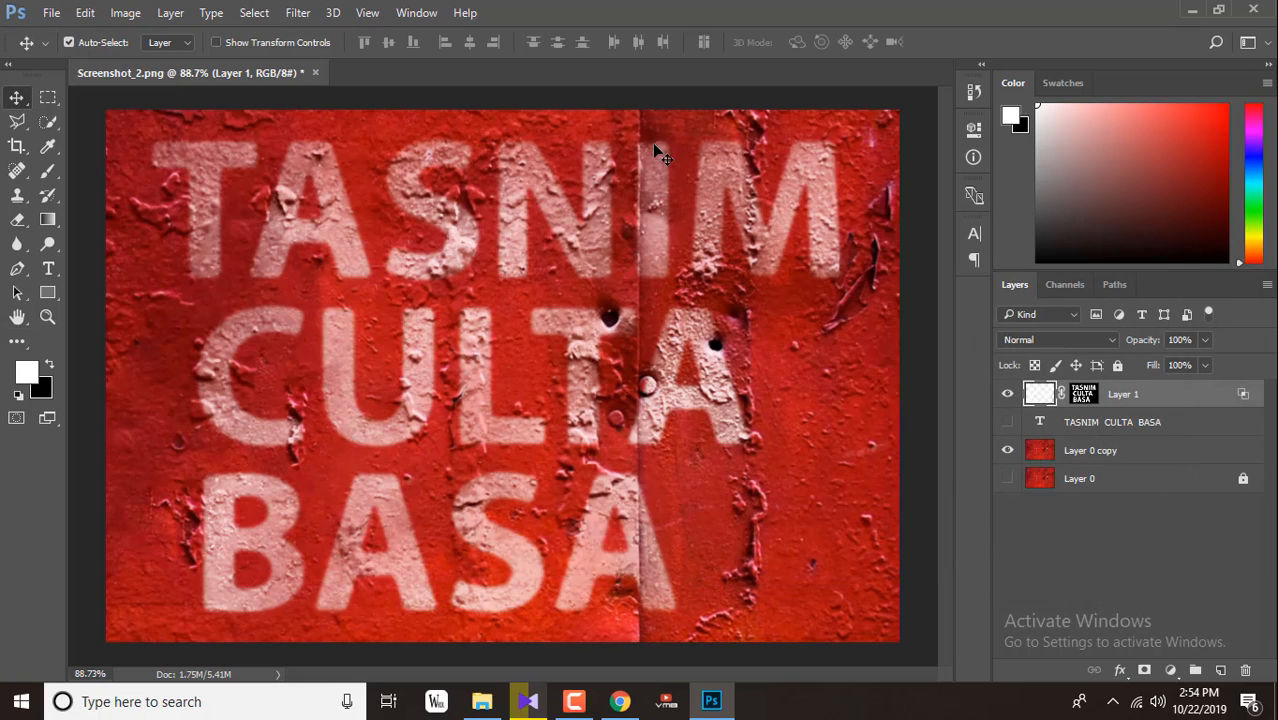
{"action": "scroll", "coordinate": [655, 150], "scroll_direction": "up", "scroll_amount": 3}
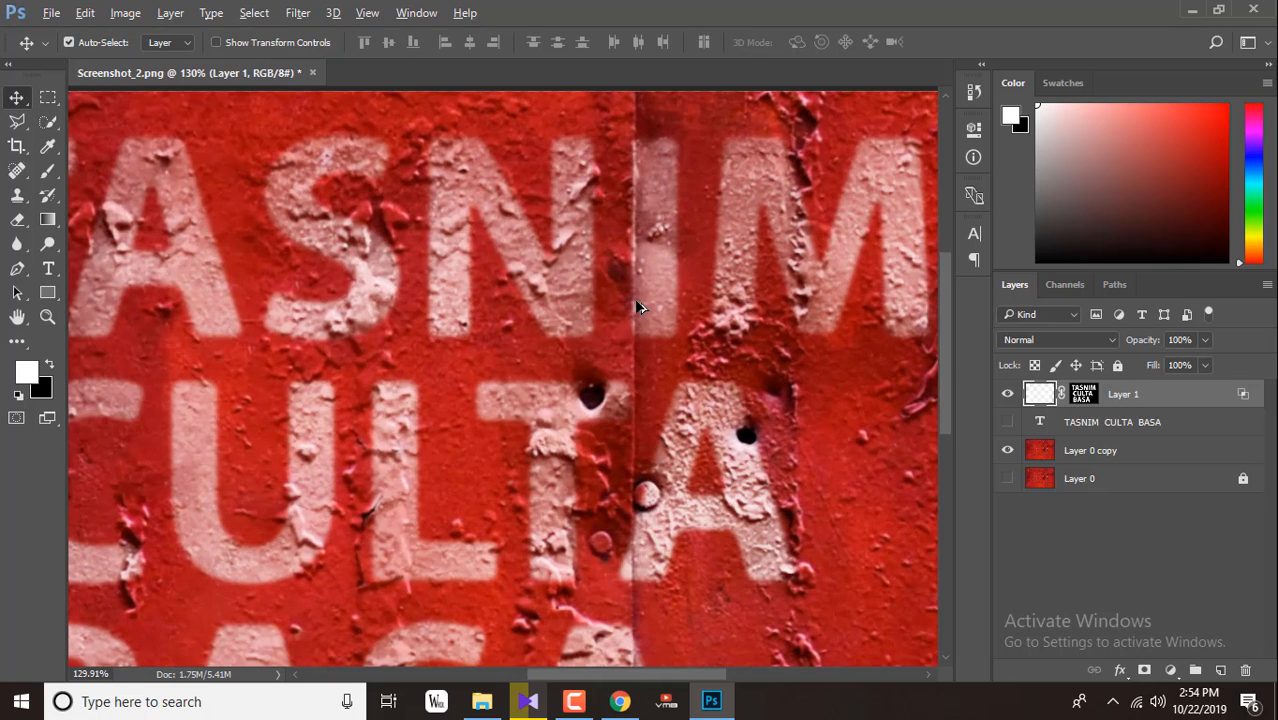
{"action": "scroll", "coordinate": [637, 307], "scroll_direction": "down", "scroll_amount": 3}
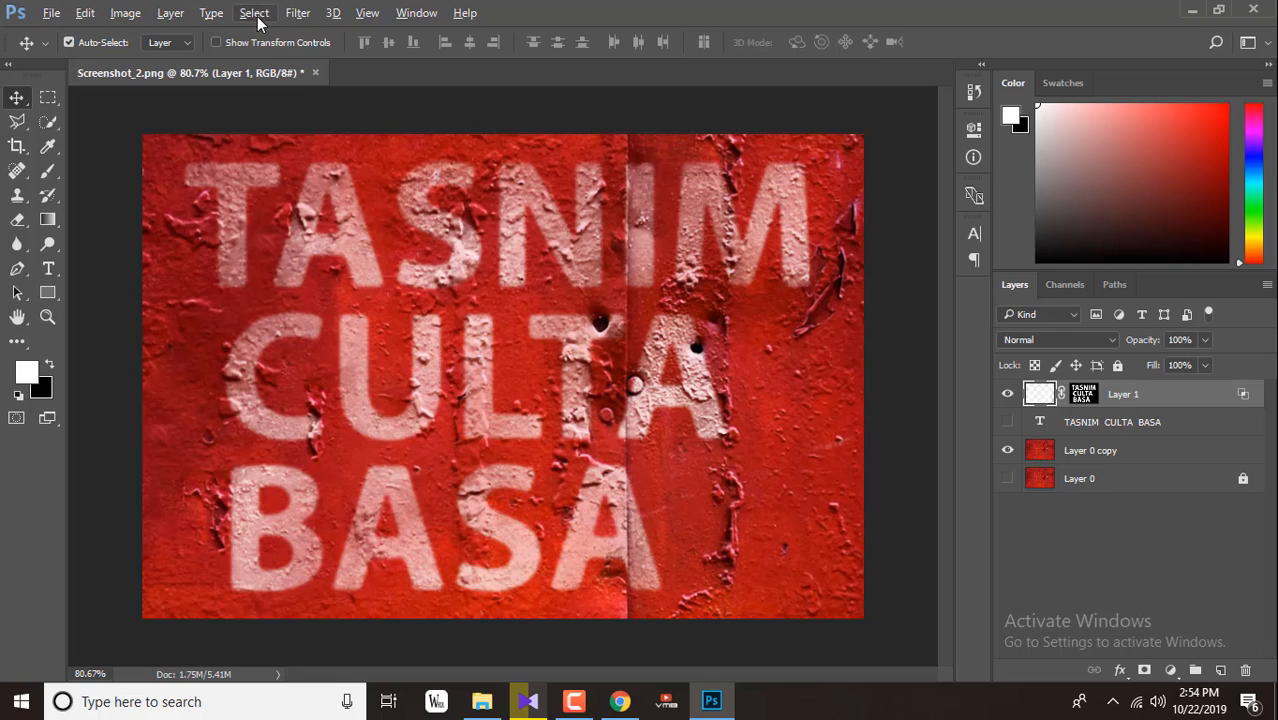
{"action": "left_click", "coordinate": [298, 13]}
{"action": "mouse_move", "coordinate": [393, 386]}
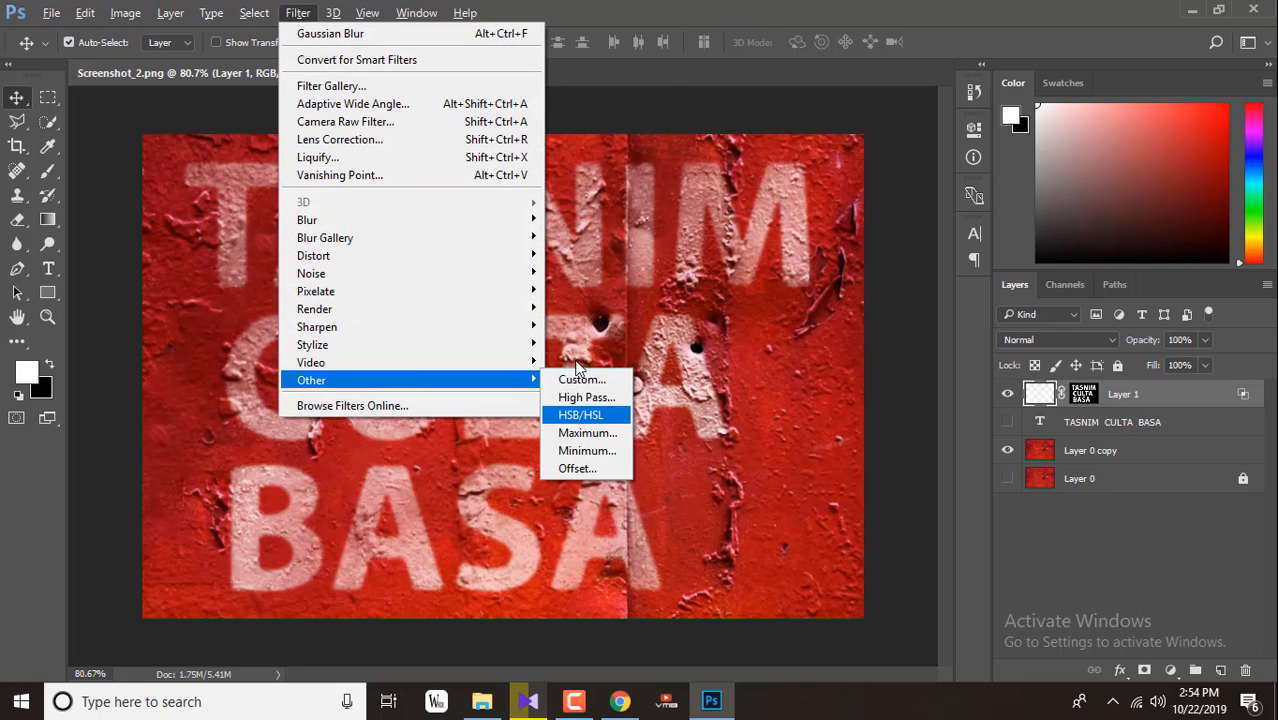
{"action": "left_click", "coordinate": [714, 14]}
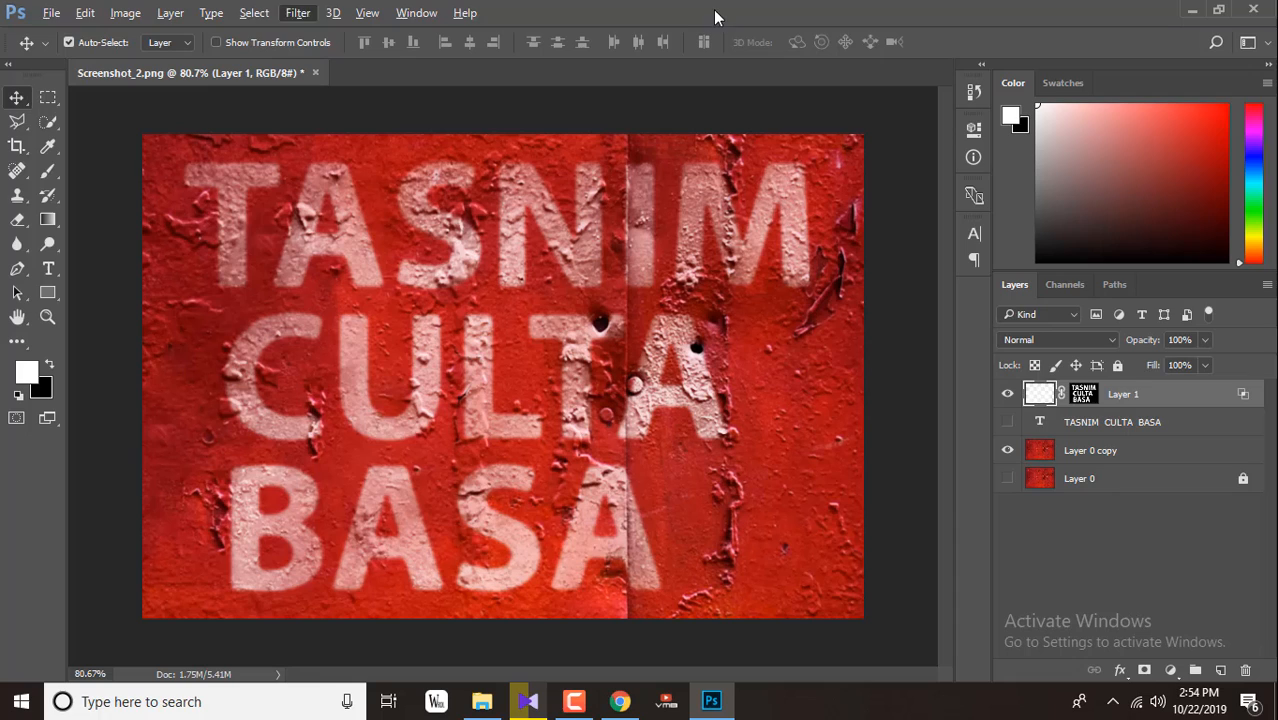
Step: Select the whole part of the wall beyond the vertical seam with the Polygonal Lasso, following the seam edge
{"action": "left_click", "coordinate": [18, 122]}
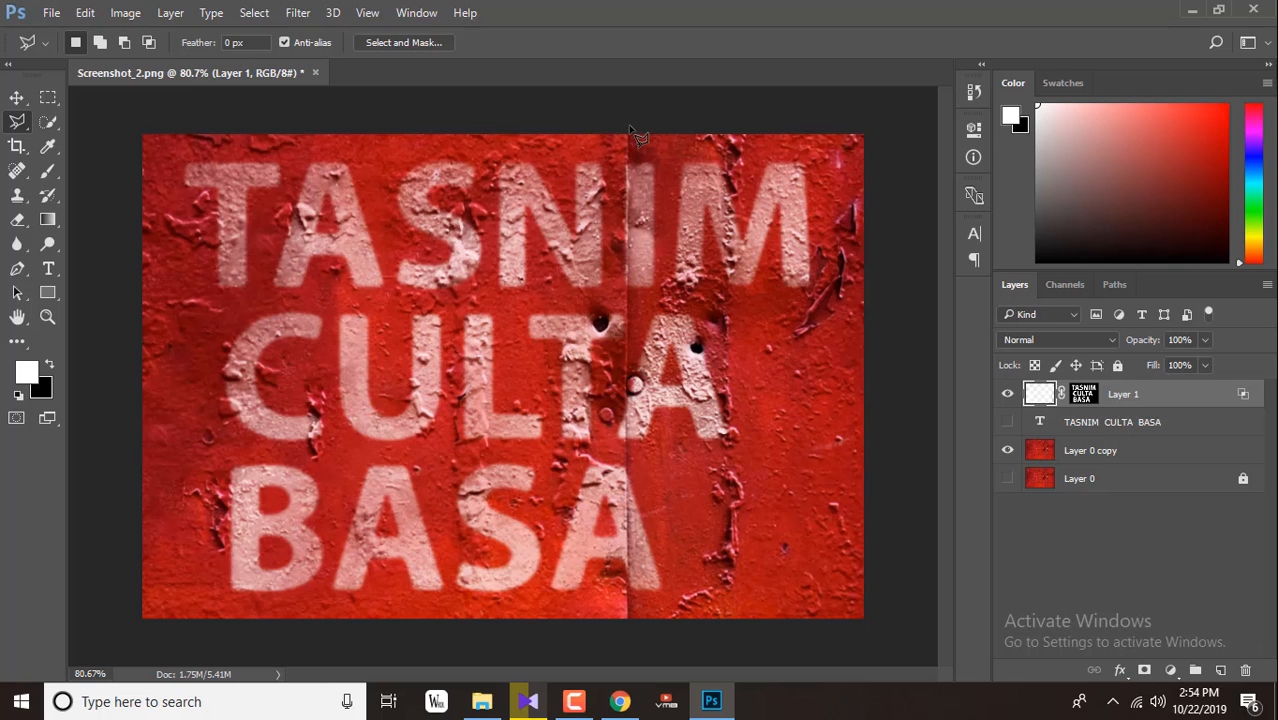
{"action": "left_click", "coordinate": [628, 127]}
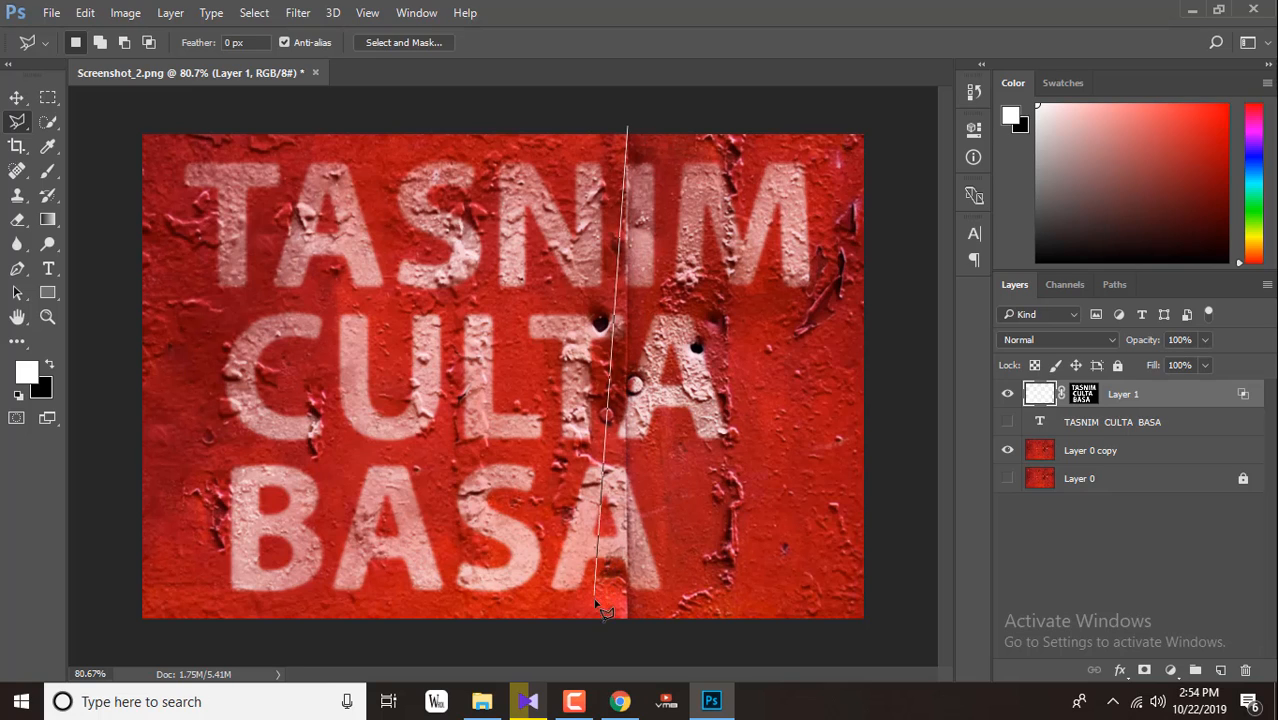
{"action": "left_click", "coordinate": [624, 620]}
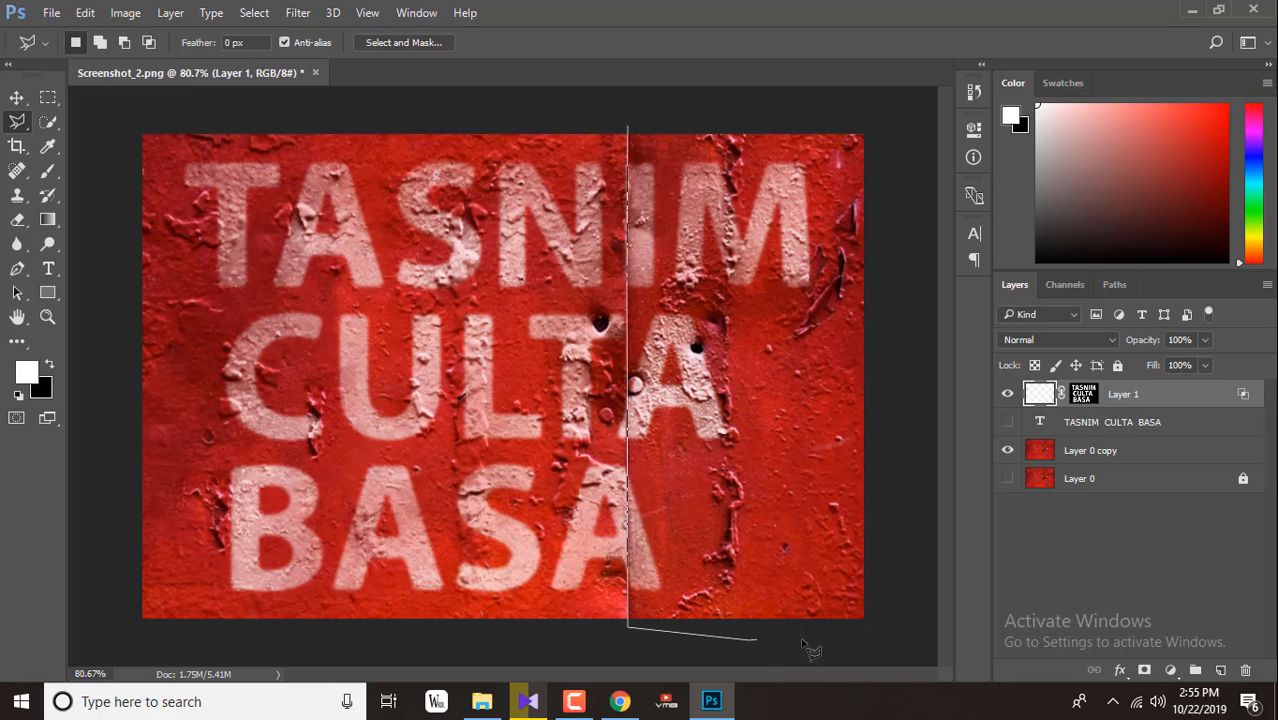
{"action": "left_click", "coordinate": [894, 631]}
{"action": "left_click", "coordinate": [911, 105]}
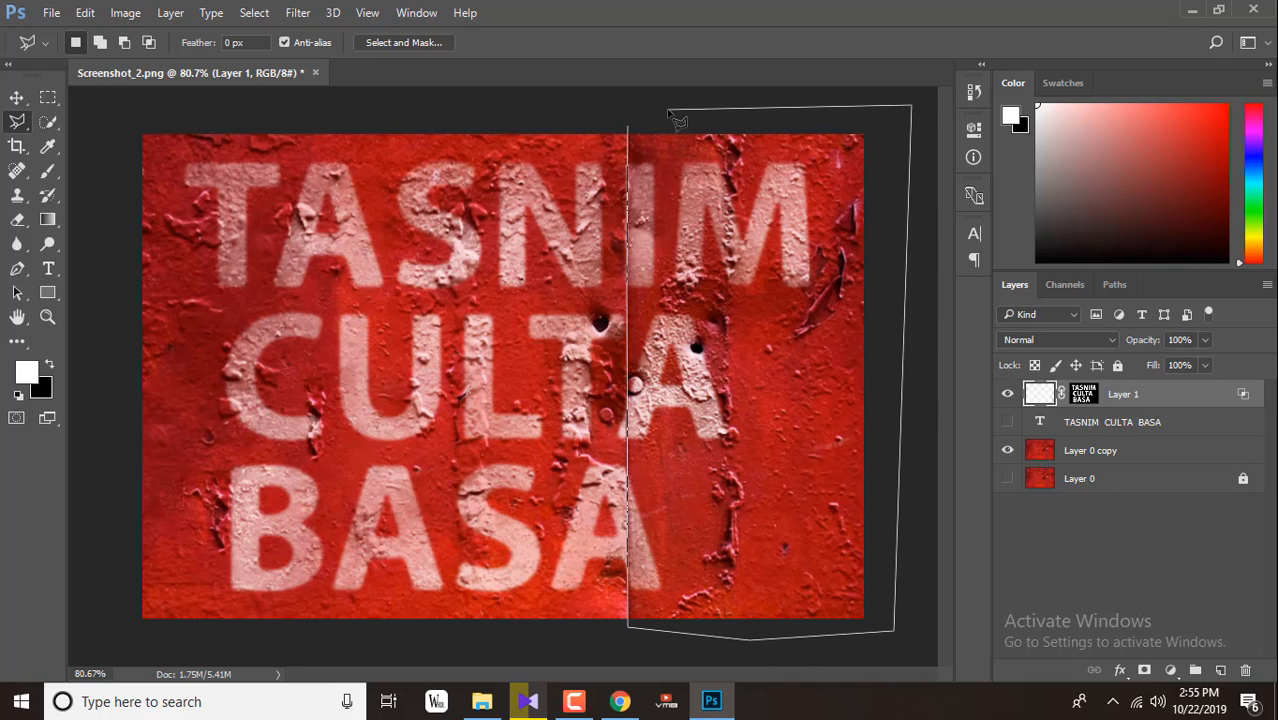
{"action": "left_click", "coordinate": [667, 109]}
{"action": "left_click", "coordinate": [629, 126]}
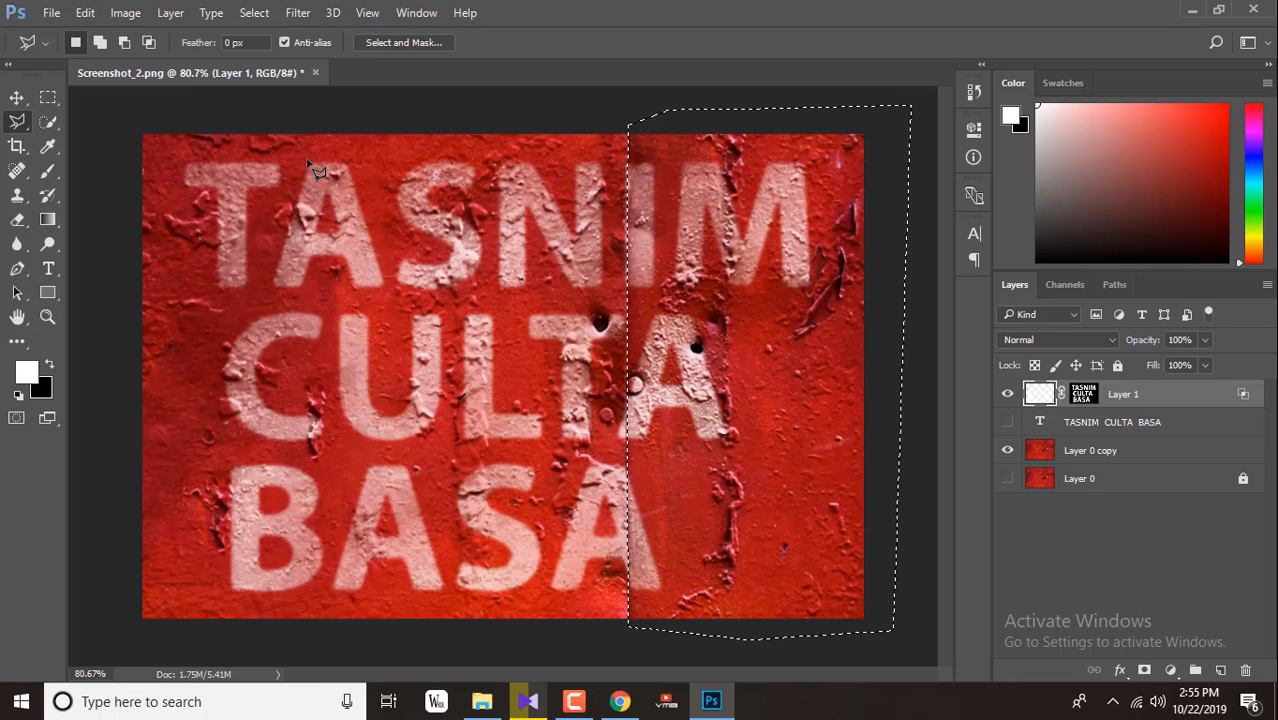
Step: Open the Offset filter for the selected area of Layer 1 and move its dialog clear of the image
{"action": "left_click", "coordinate": [298, 13]}
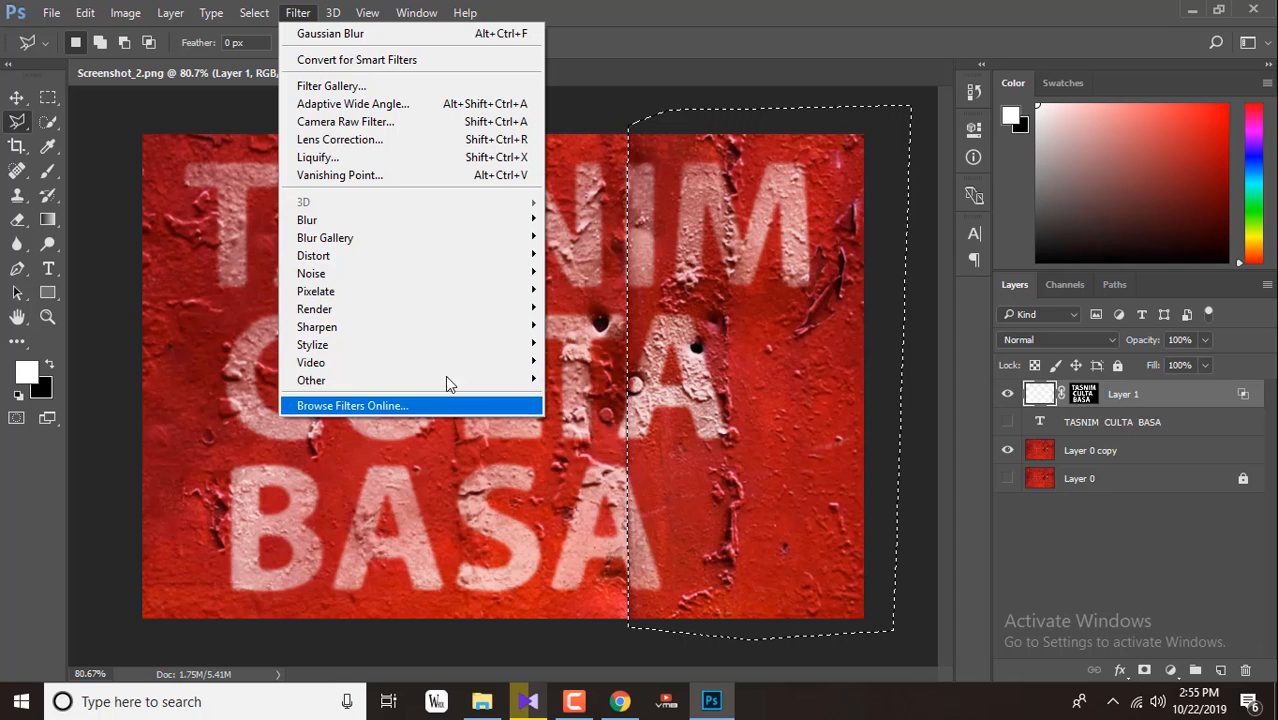
{"action": "mouse_move", "coordinate": [490, 381]}
{"action": "left_click", "coordinate": [578, 467]}
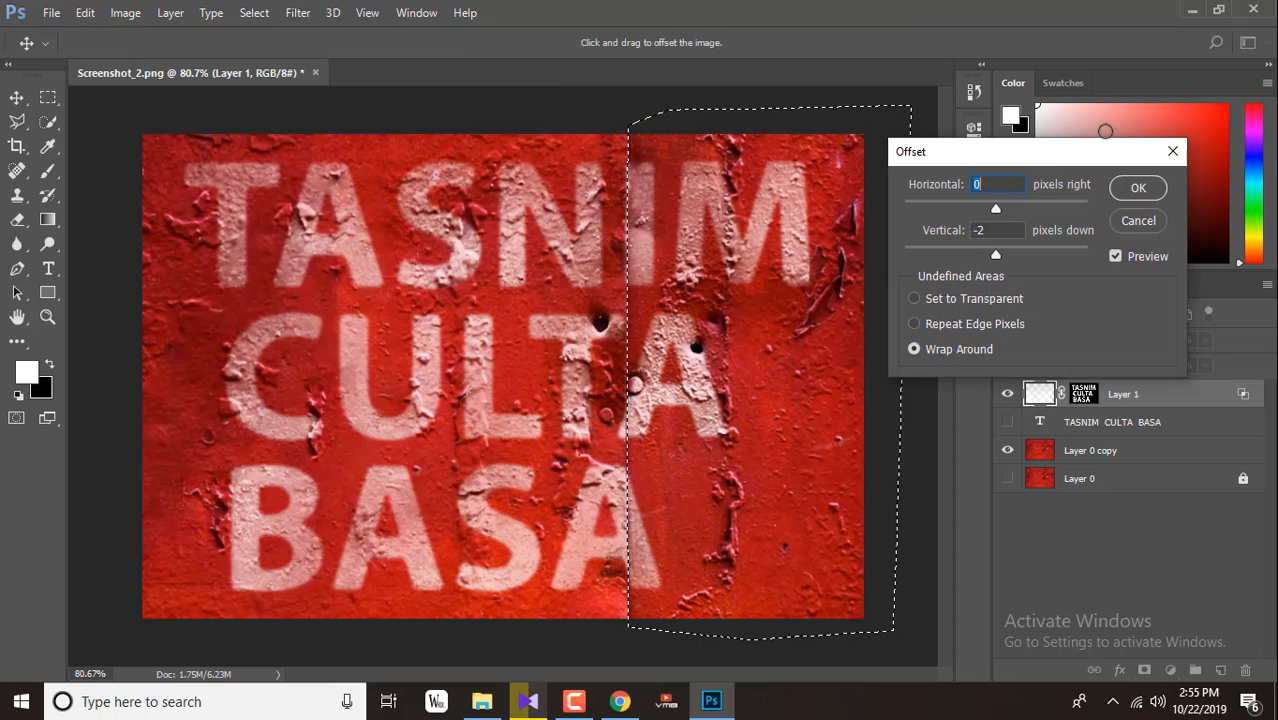
{"action": "left_click_drag", "start_coordinate": [1046, 157], "coordinate": [1136, 128]}
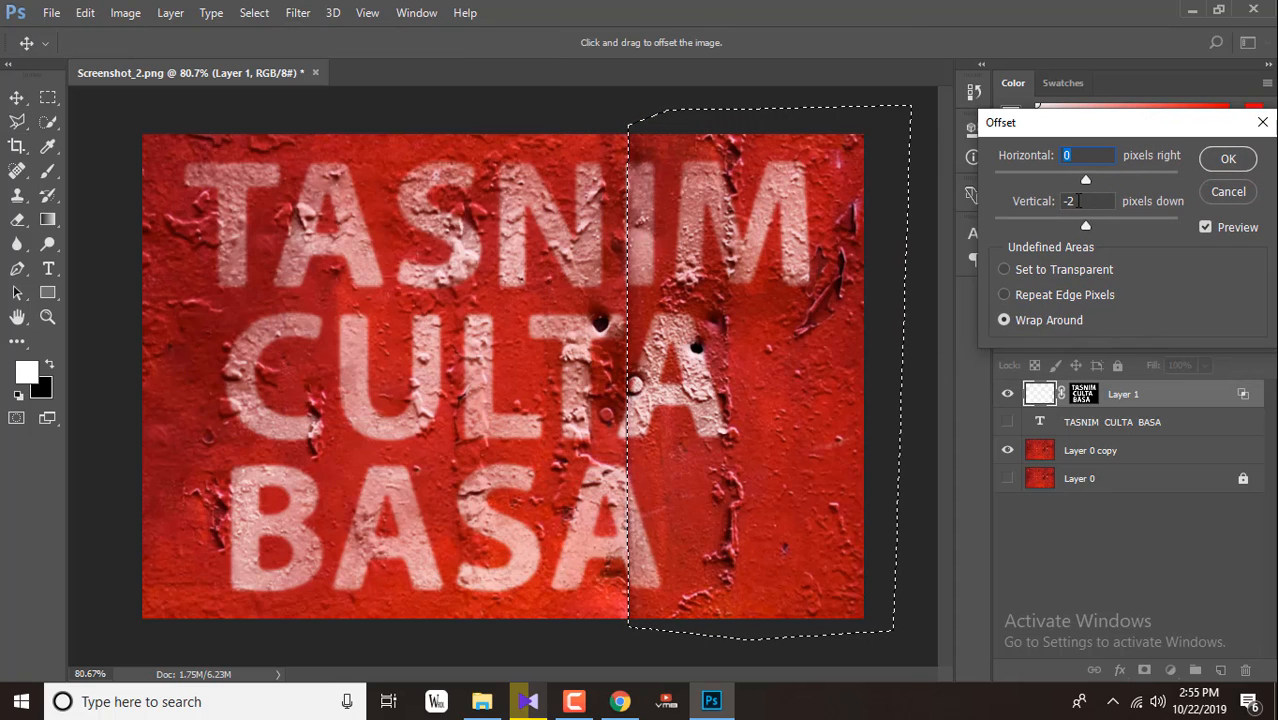
Step: Try a vertical offset of -14 pixels on the selected lettering
{"action": "left_click", "coordinate": [1078, 201]}
{"action": "key", "text": "Down"}
{"action": "key", "text": "Down"}
{"action": "key", "text": "Down"}
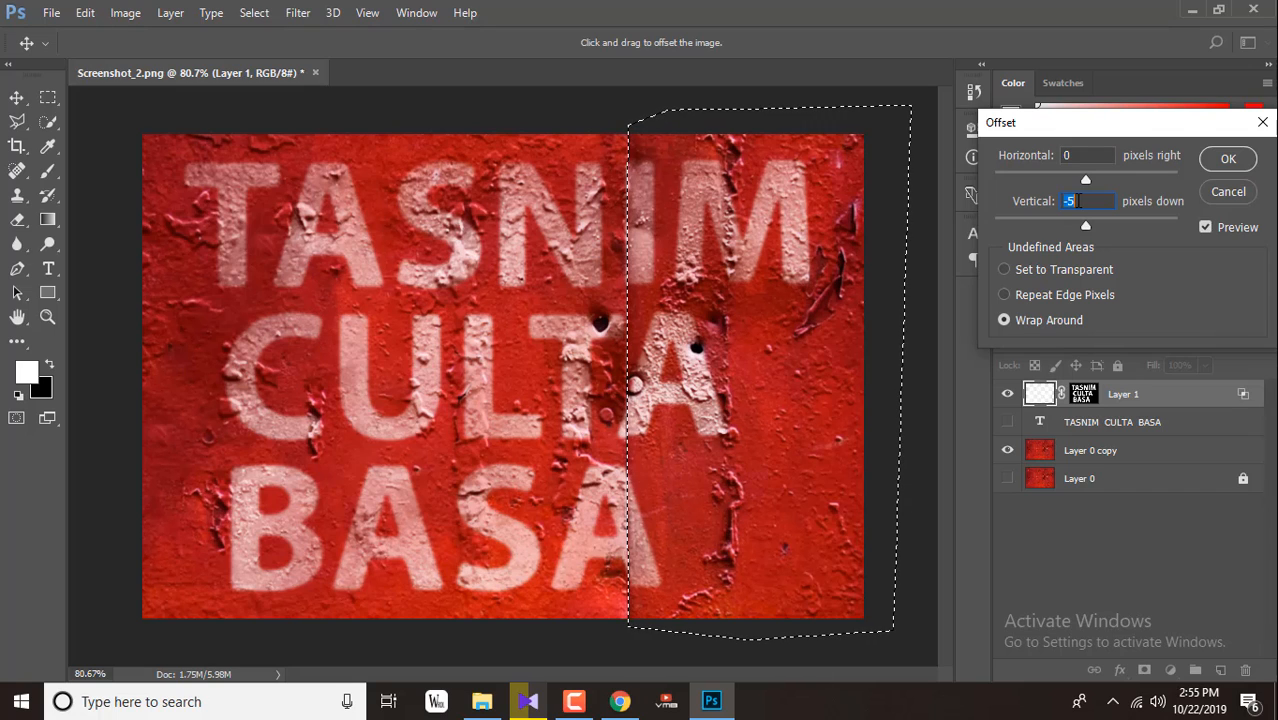
{"action": "key", "text": "Down"}
{"action": "key", "text": "Down"}
{"action": "key", "text": "Down"}
{"action": "key", "text": "Down"}
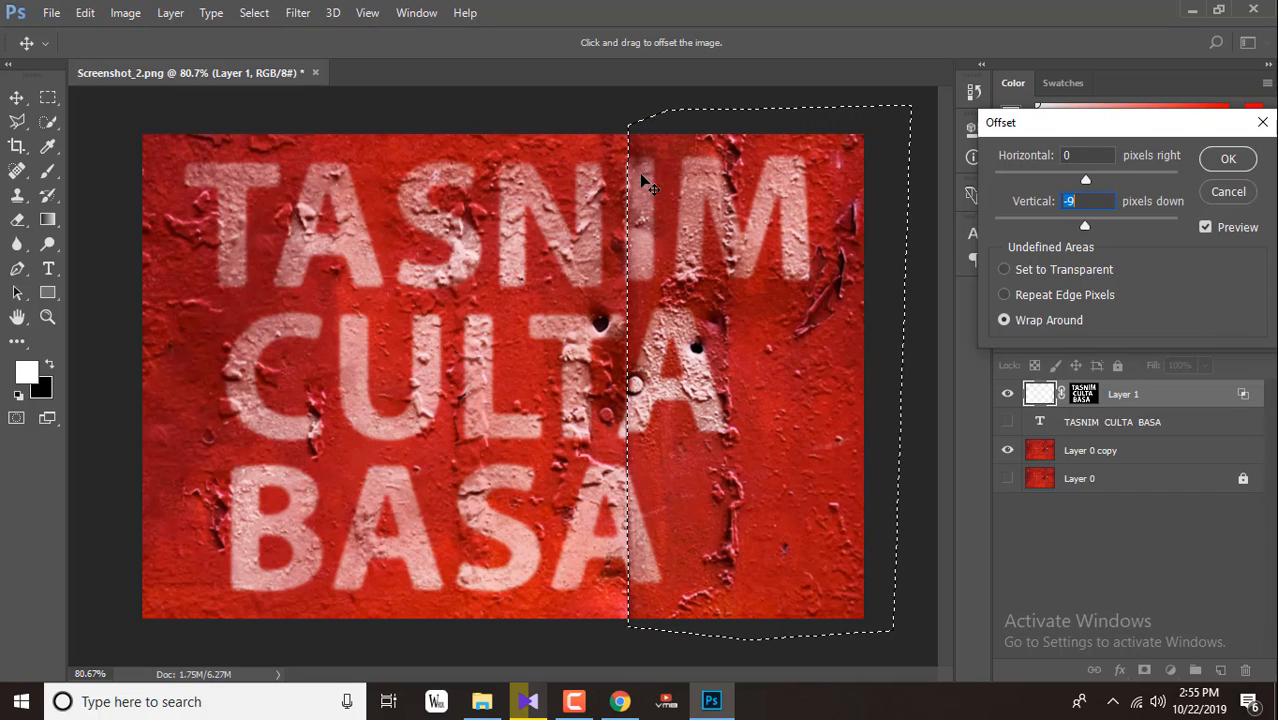
{"action": "key", "text": "Down"}
{"action": "key", "text": "Down"}
{"action": "key", "text": "Down"}
{"action": "key", "text": "Down"}
{"action": "key", "text": "Down"}
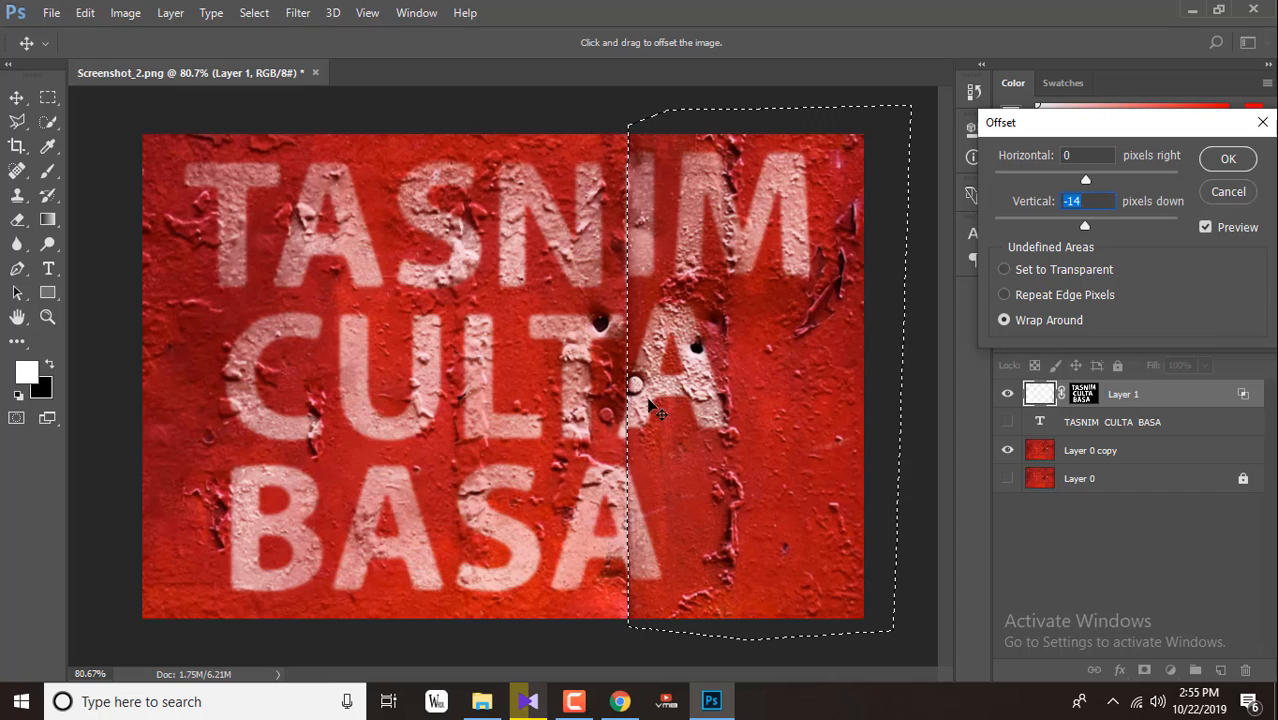
Step: Set the vertical offset to -2 pixels, apply the Offset filter and clear the selection
{"action": "key", "text": "alt"}
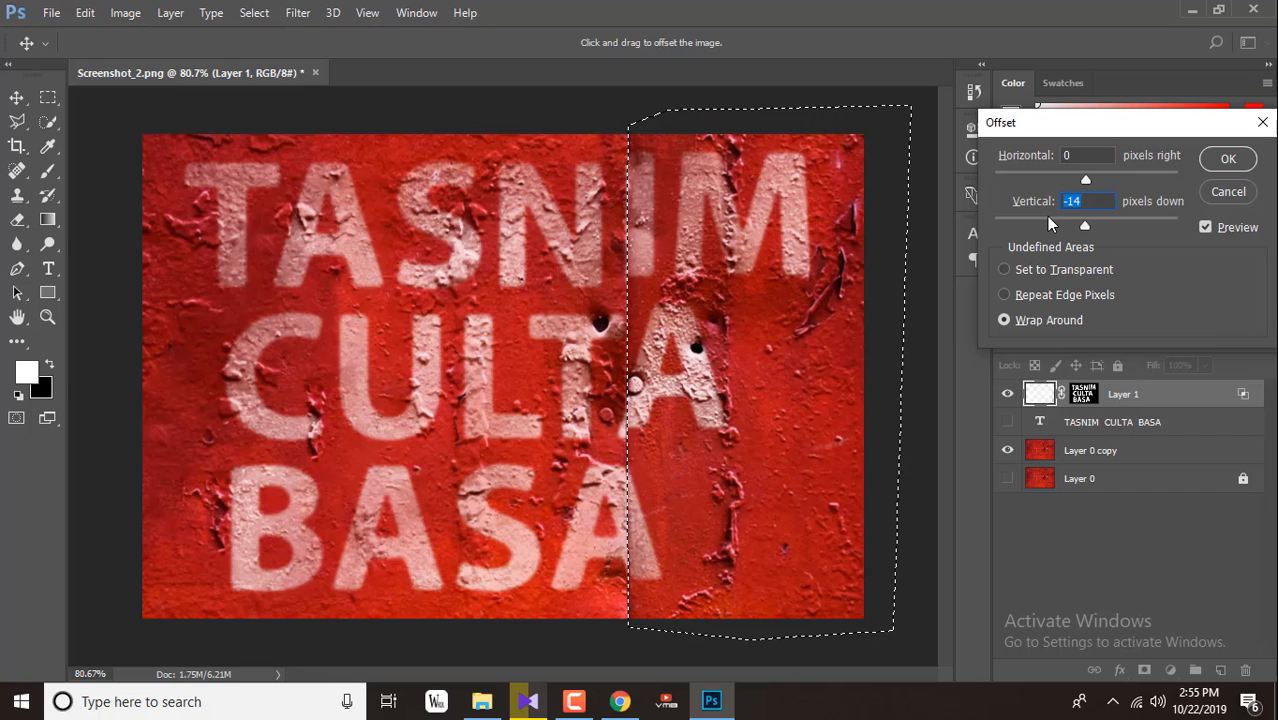
{"action": "type", "text": "3"}
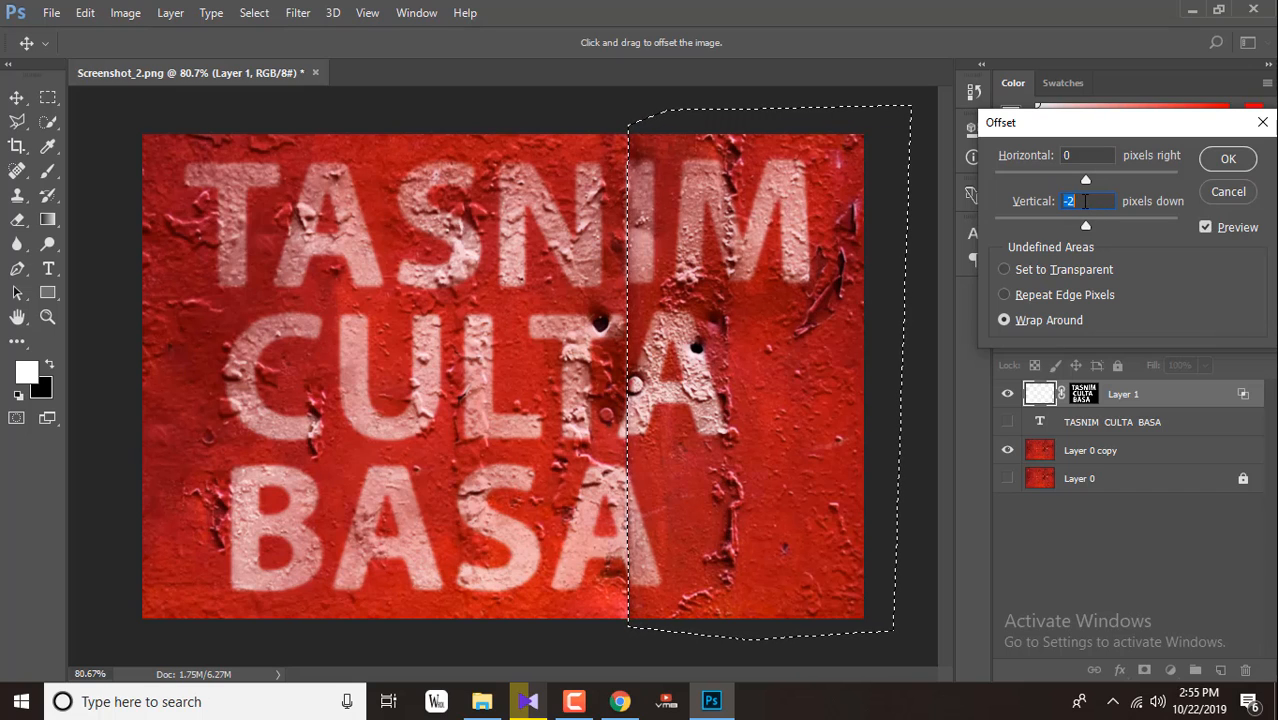
{"action": "left_click", "coordinate": [1228, 158]}
{"action": "key", "text": "l"}
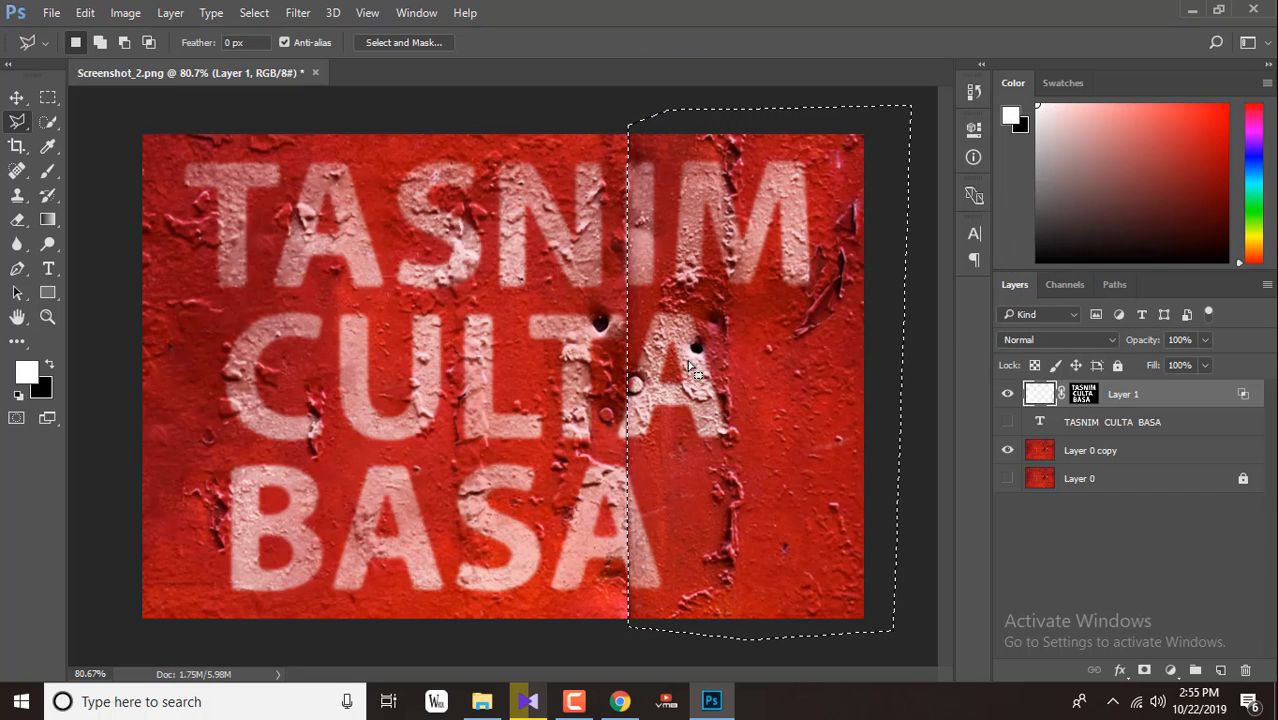
{"action": "key", "text": "ctrl+d"}
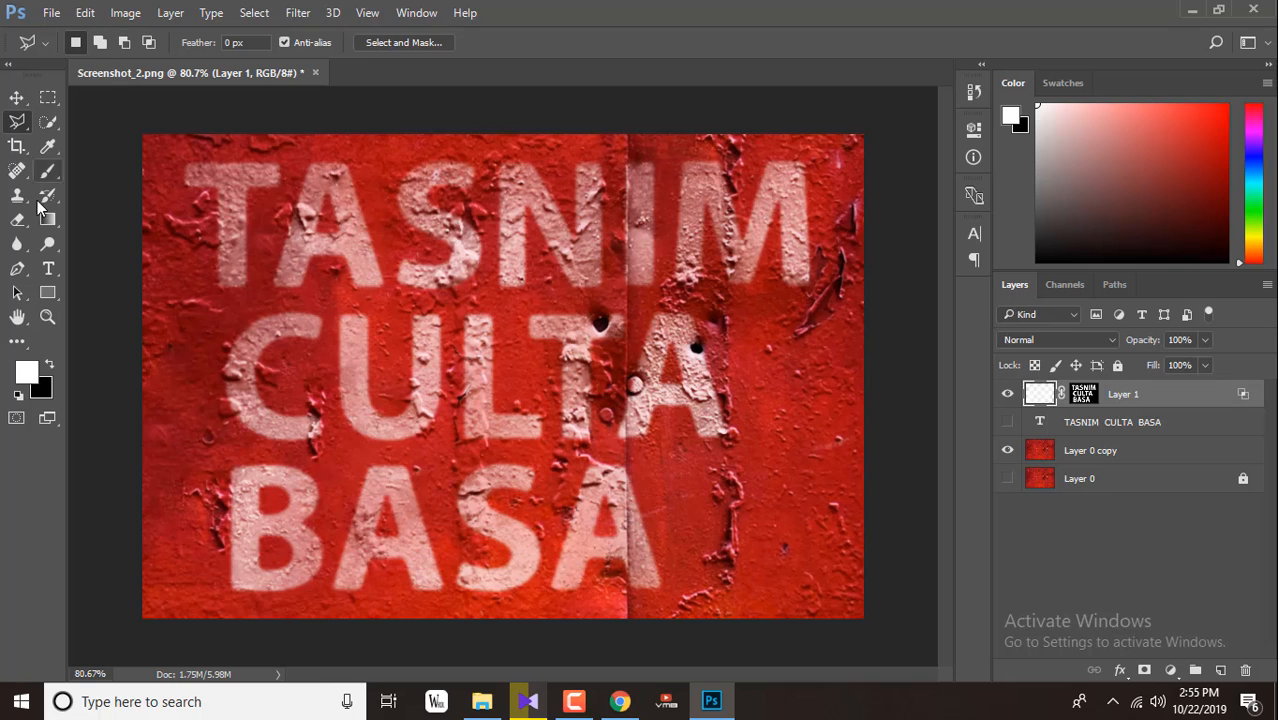
Step: Brush over the lettering on Layer 1 with a soft white brush of size 275 at 24% opacity and 50% flow
{"action": "left_click", "coordinate": [48, 170]}
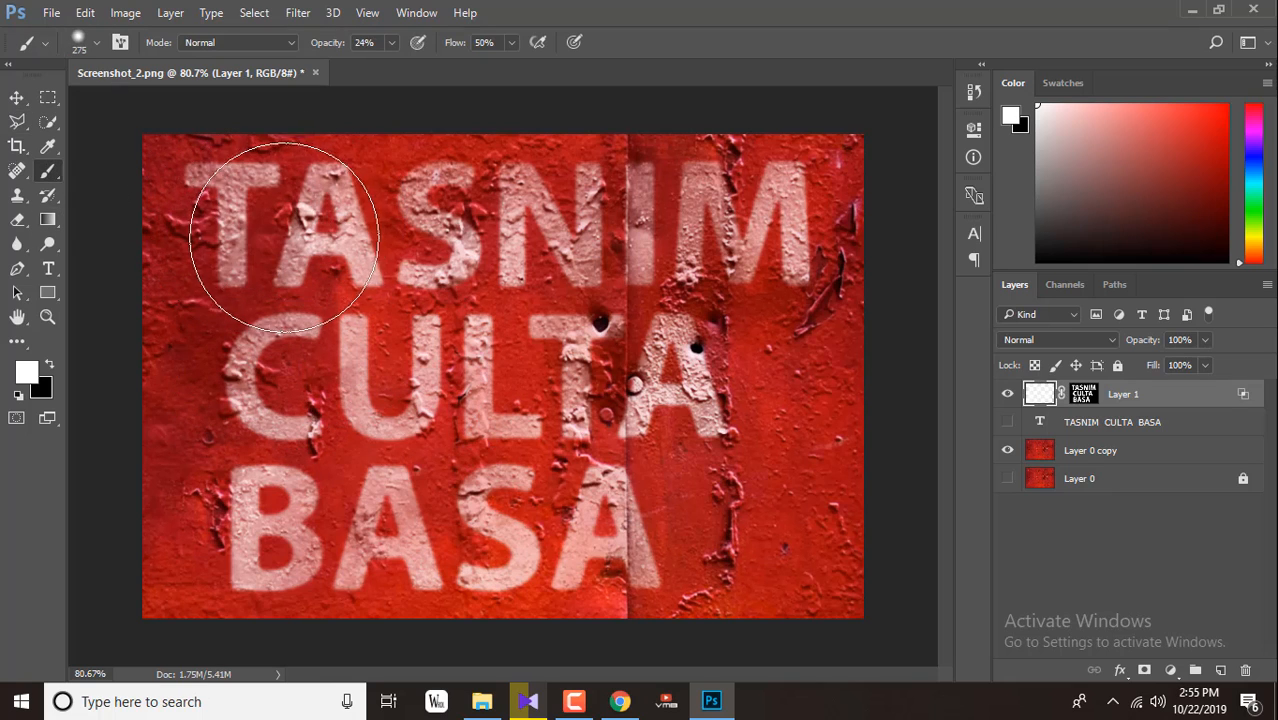
{"action": "left_click", "coordinate": [422, 168]}
{"action": "left_click", "coordinate": [661, 152]}
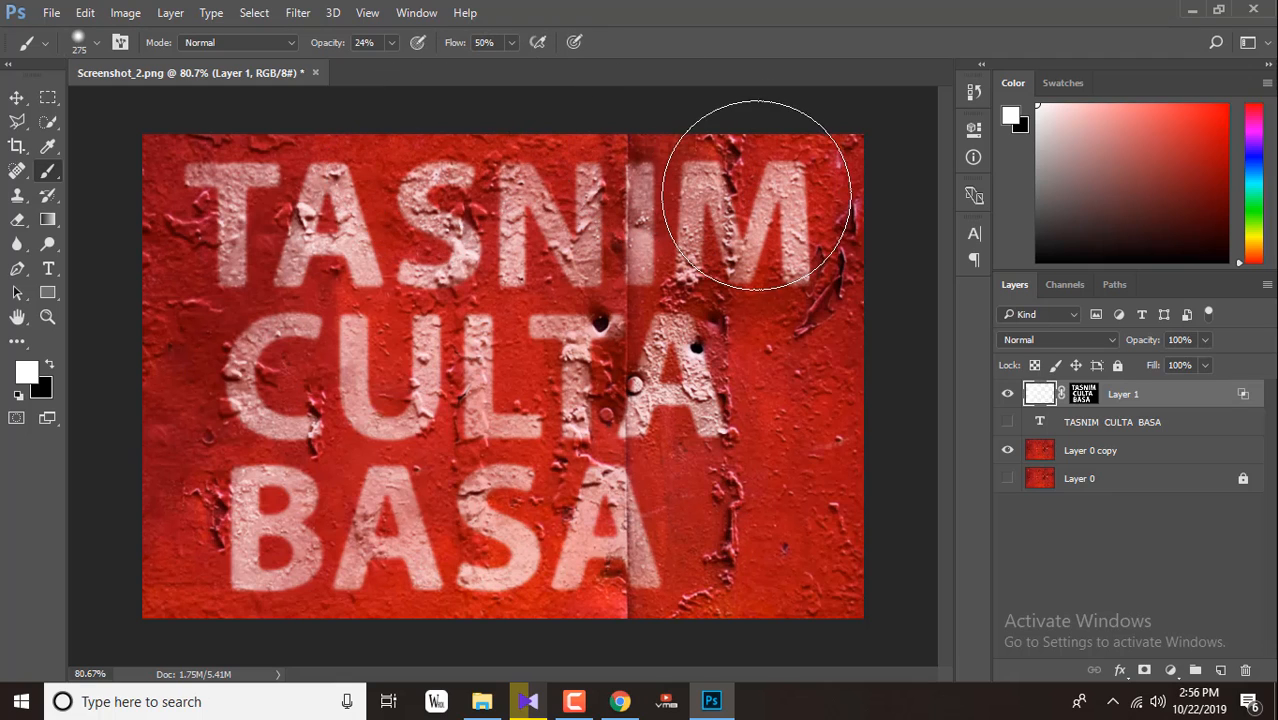
{"action": "left_click", "coordinate": [657, 365]}
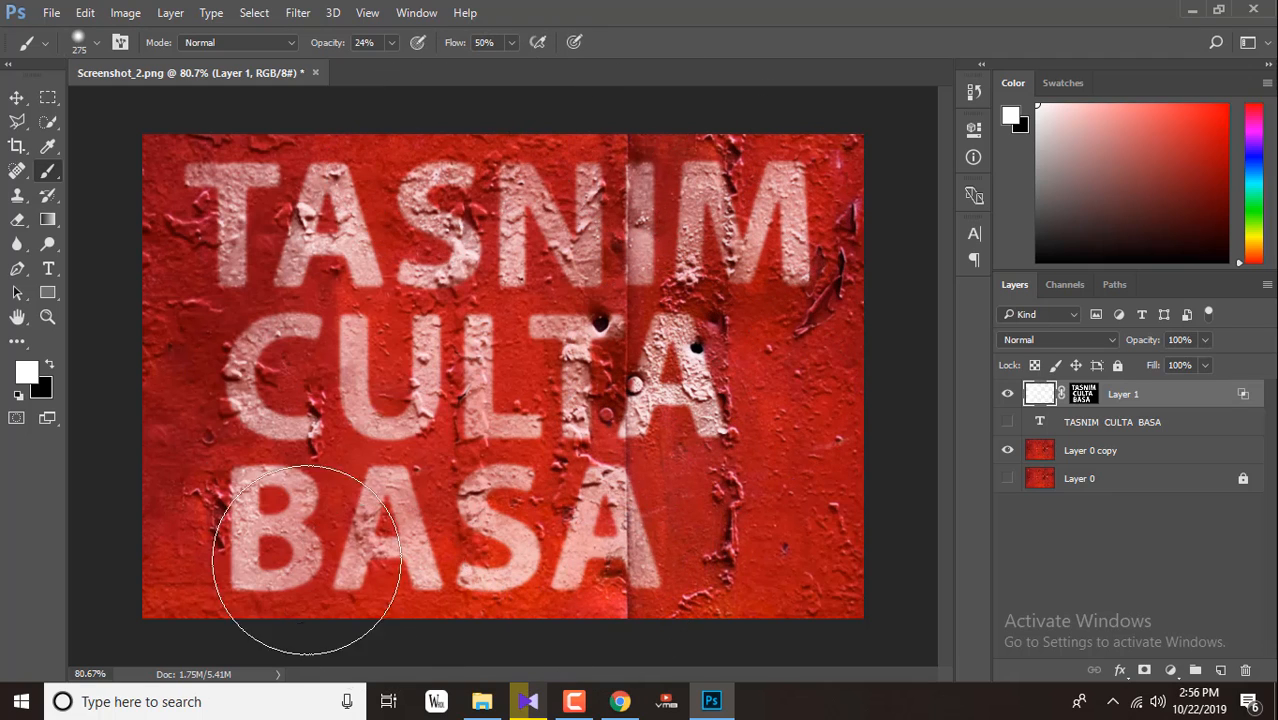